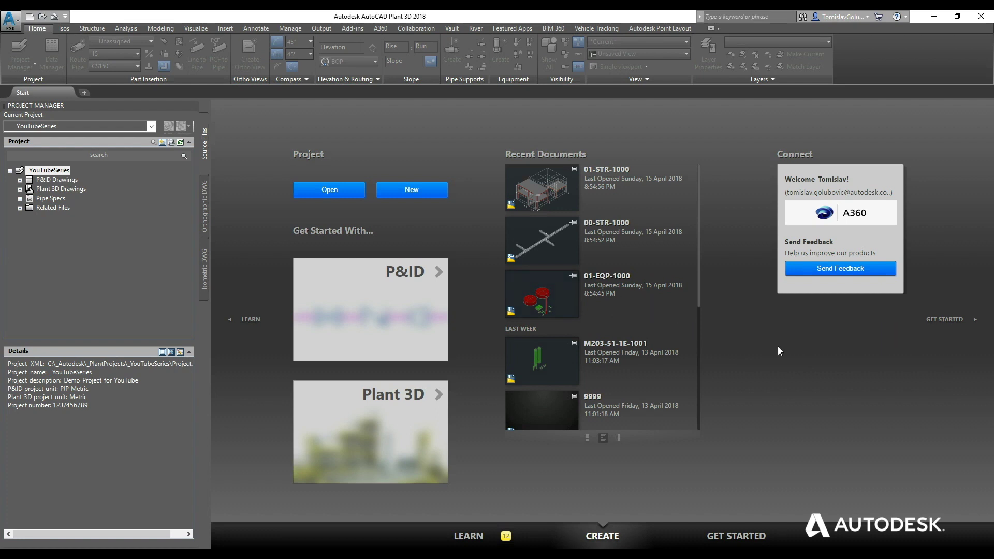
# Step: Open equipment drawing 01-EQP-1000 from Plant 3D Drawings > Equipment and pan to the tanks
pyautogui.doubleClick(61, 189)
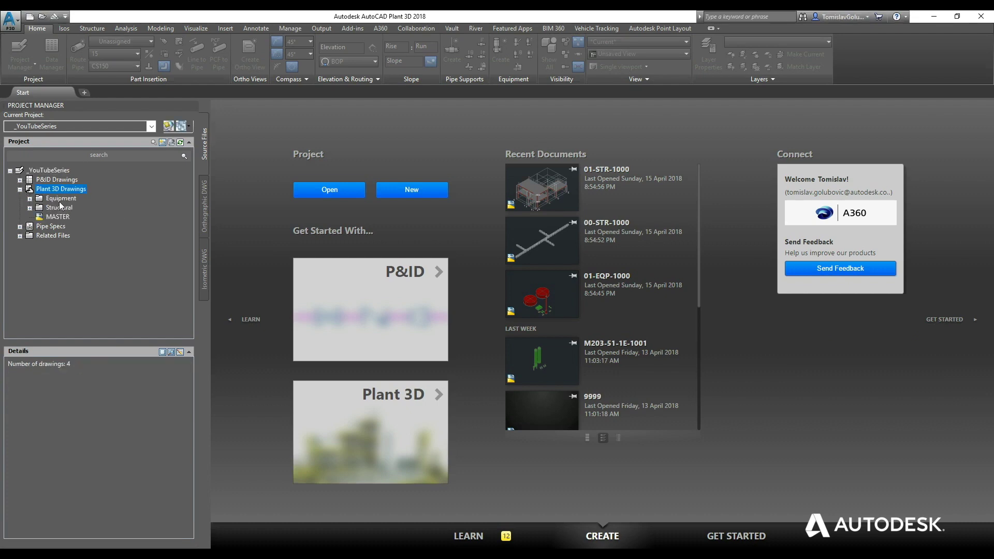
pyautogui.doubleClick(61, 199)
pyautogui.doubleClick(75, 208)
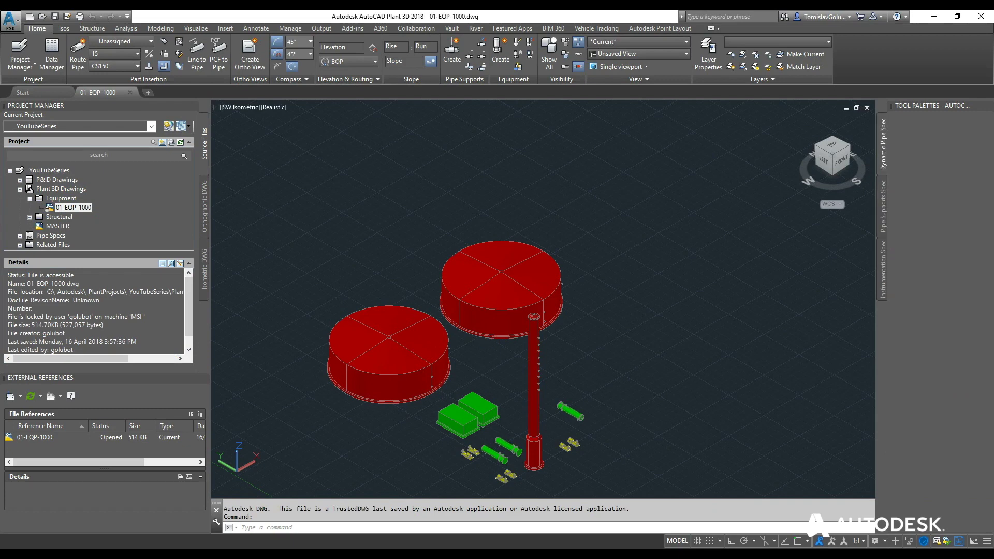
pyautogui.moveTo(493, 379); pyautogui.dragTo(504, 311, button='middle')
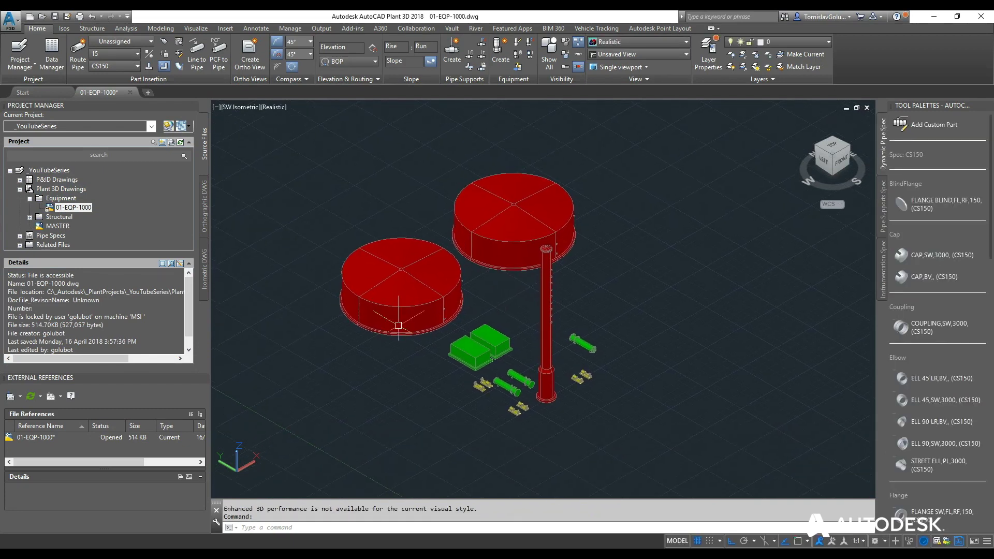
pyautogui.click(428, 308)
pyautogui.press('Escape')
pyautogui.doubleClick(60, 217)
pyautogui.doubleClick(73, 236)
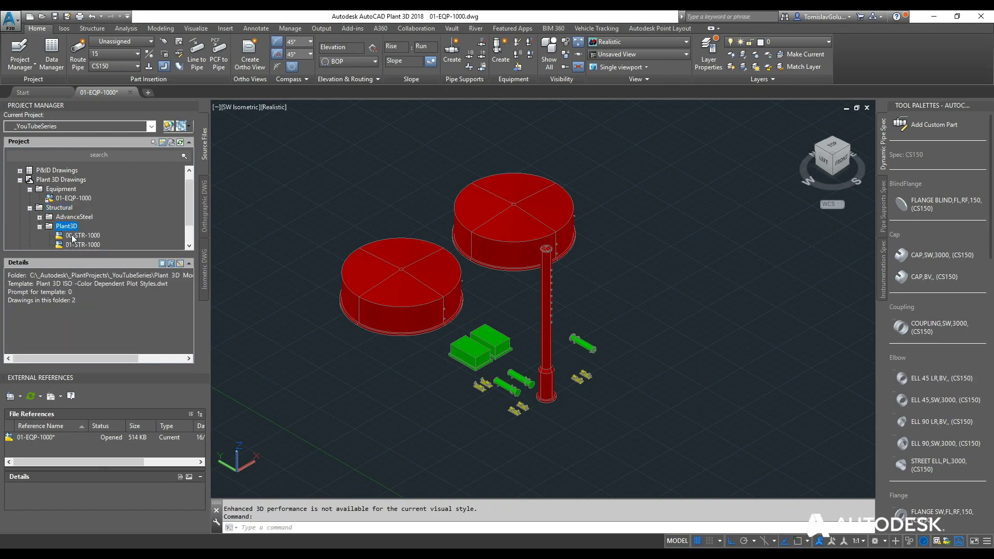
pyautogui.click(83, 236)
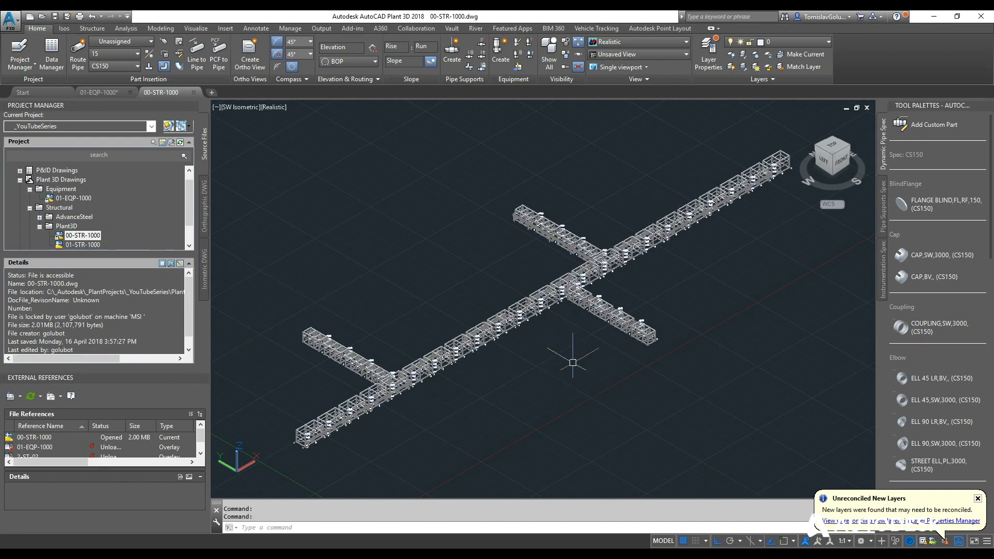
pyautogui.scroll(-2, 549, 358)
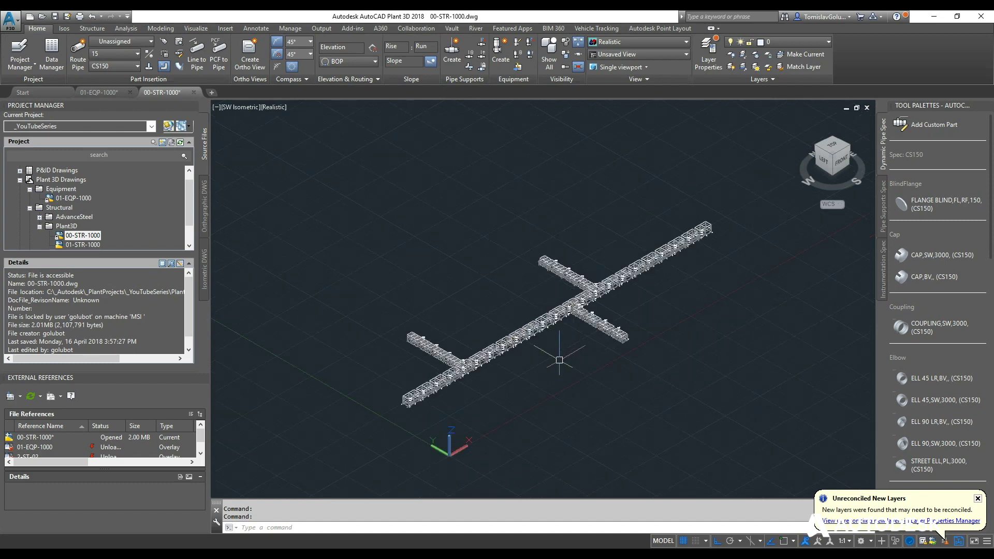
pyautogui.doubleClick(83, 245)
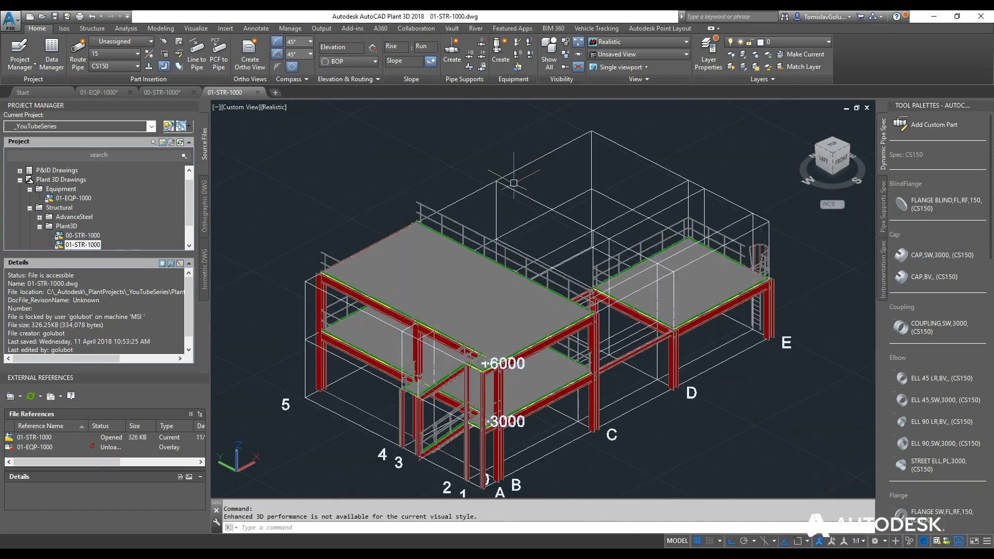
pyautogui.scroll(-3, 459, 279)
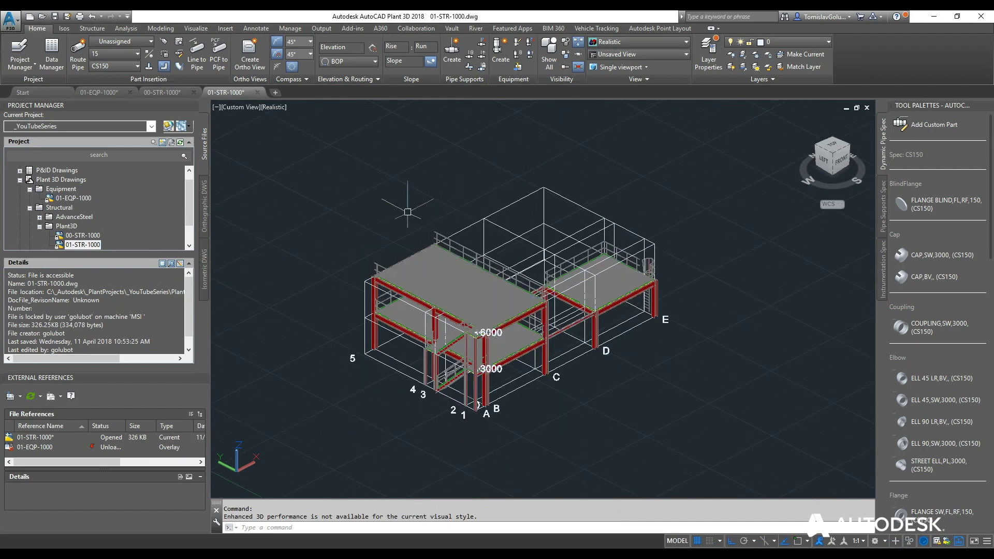
pyautogui.moveTo(396, 202); pyautogui.dragTo(437, 215, button='middle')
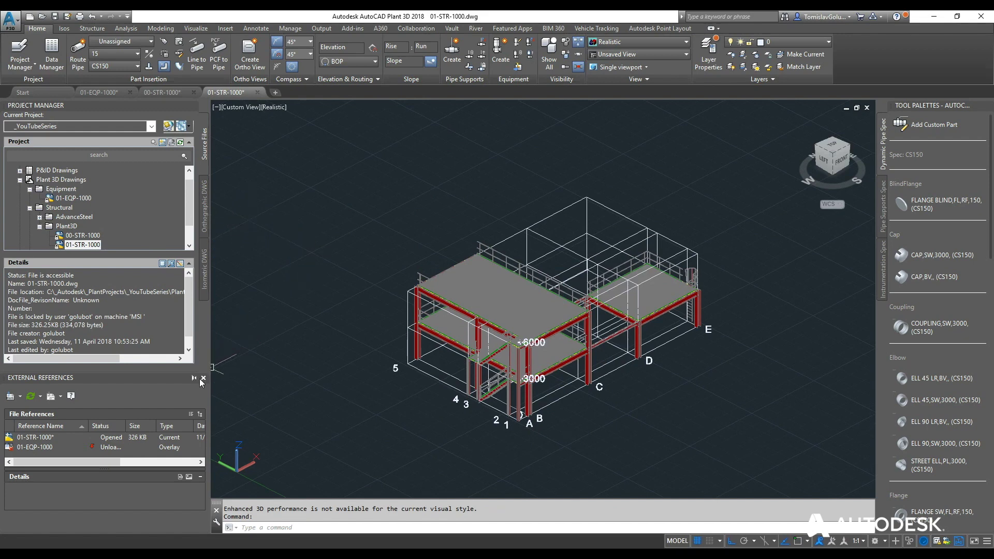
pyautogui.click(202, 379)
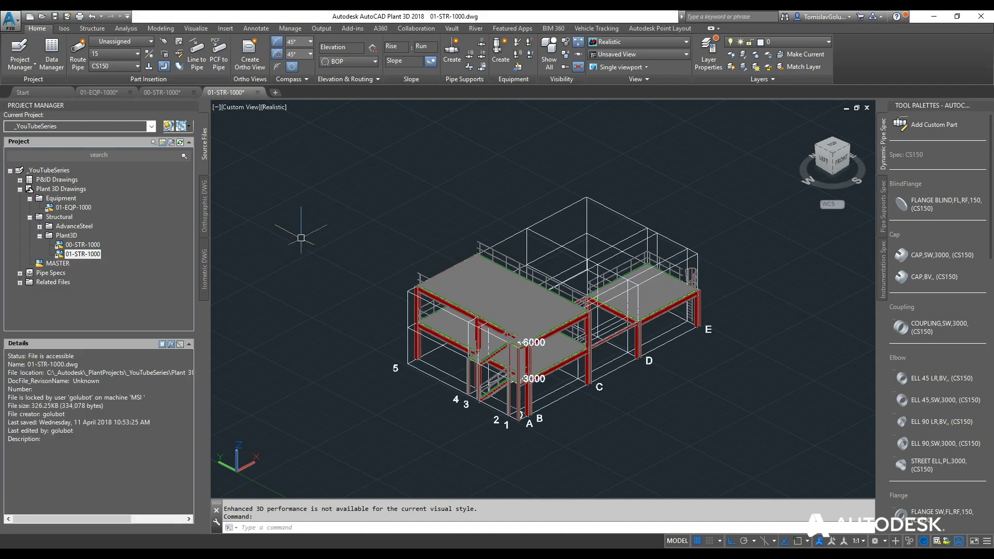
pyautogui.click(257, 92)
pyautogui.click(516, 311)
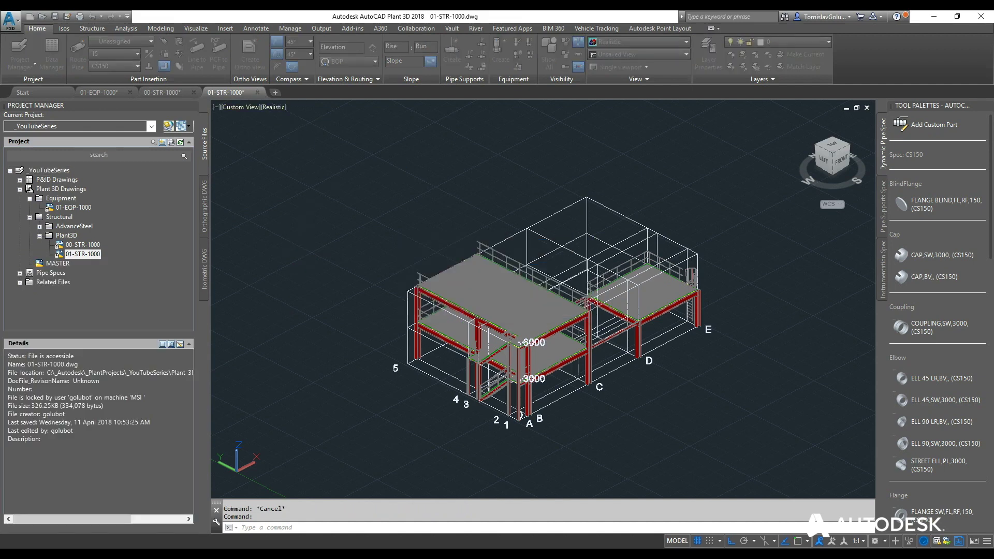
pyautogui.click(194, 92)
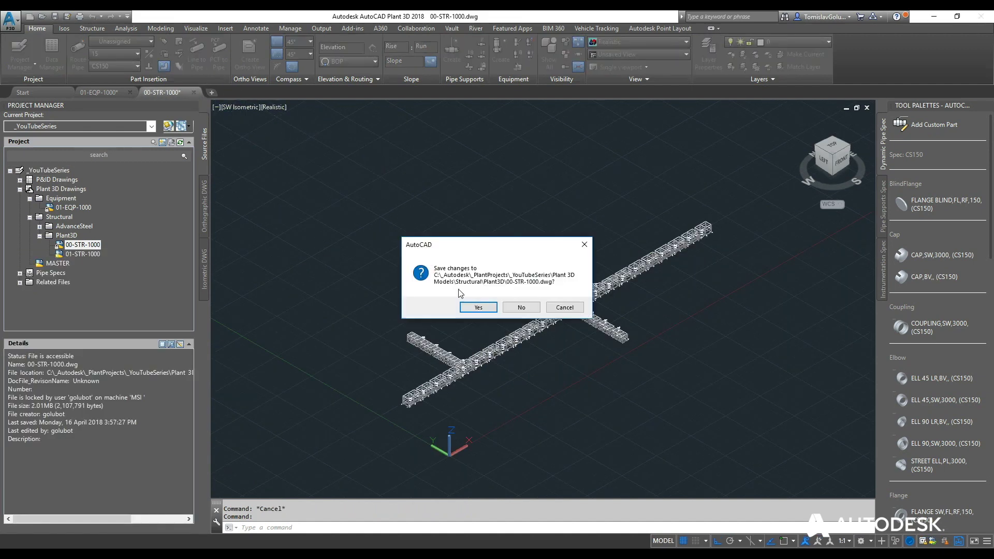
pyautogui.click(518, 308)
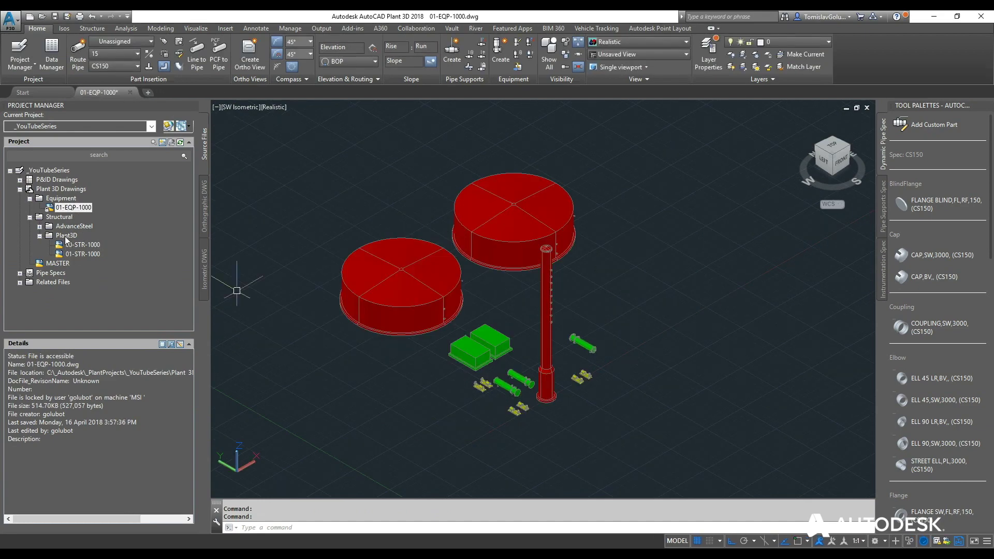
# Step: Create a new folder named Piping under Plant 3D Drawings
pyautogui.click(30, 199)
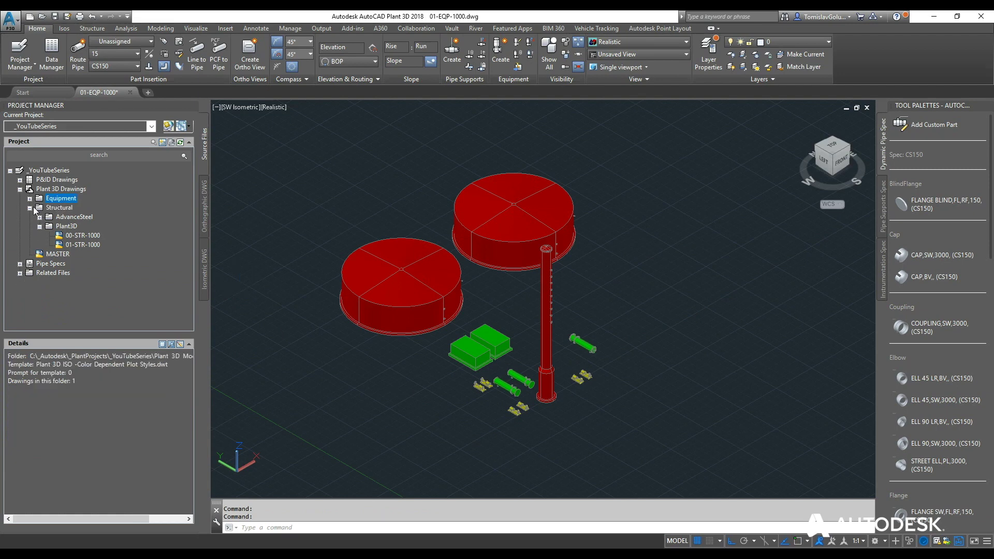
pyautogui.click(30, 208)
pyautogui.click(57, 189)
pyautogui.rightClick(55, 191)
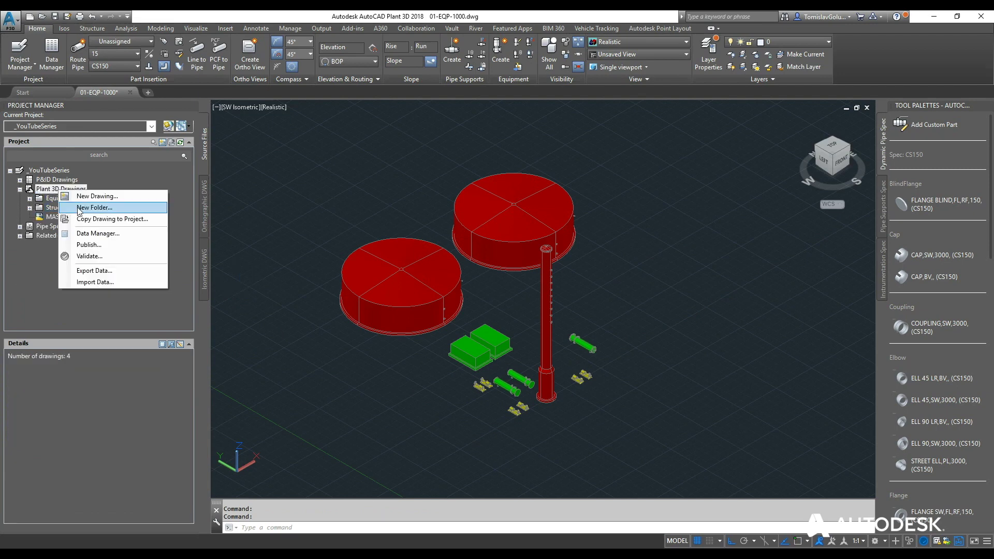
pyautogui.click(95, 207)
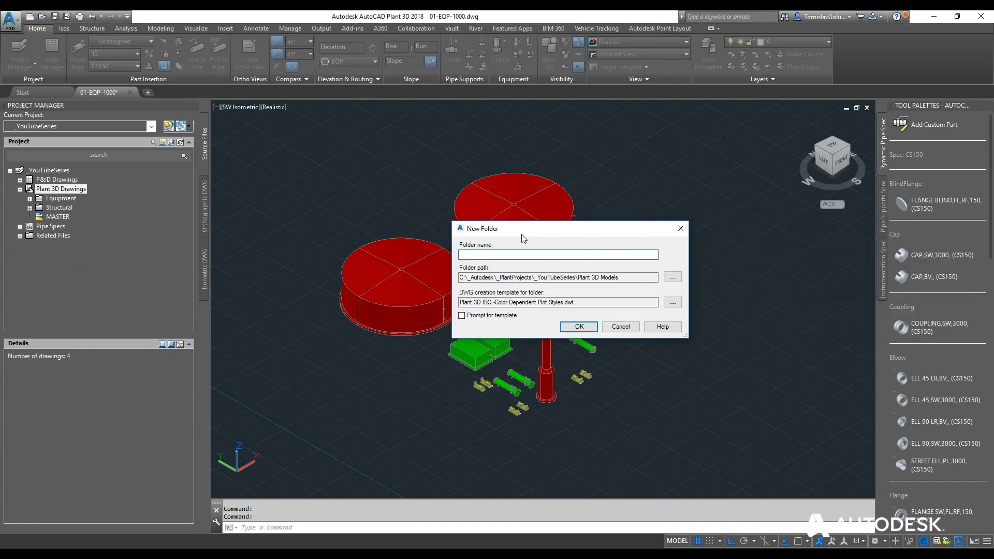
pyautogui.write('Piping')
pyautogui.click(579, 327)
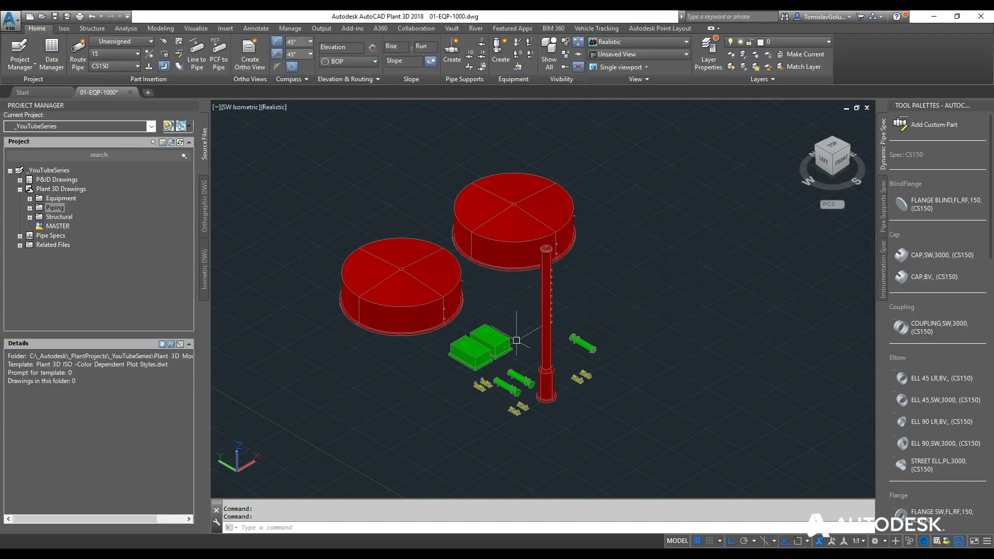
# Step: Create the new drawing 01-PIP-1000 inside the Piping folder
pyautogui.doubleClick(67, 199)
pyautogui.doubleClick(56, 227)
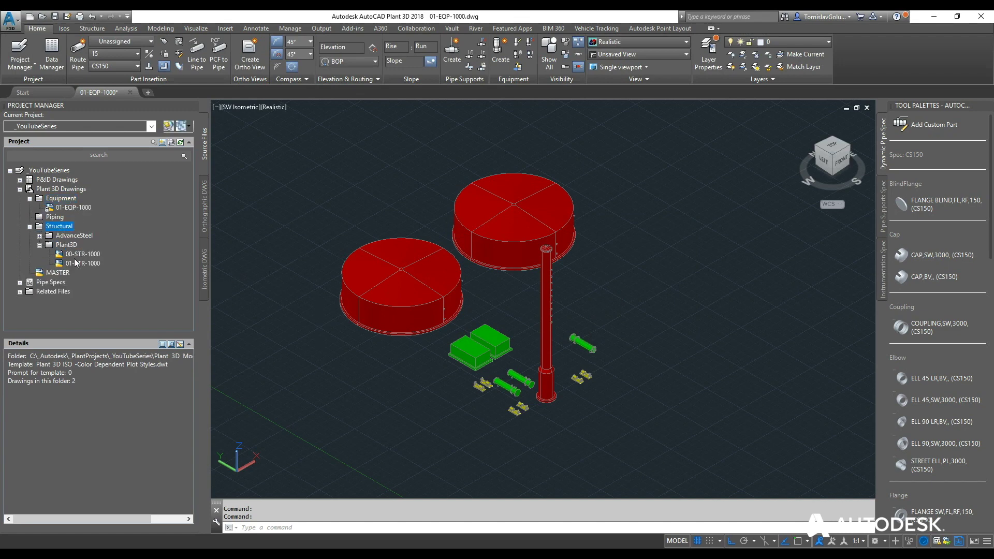
pyautogui.rightClick(61, 219)
pyautogui.click(104, 239)
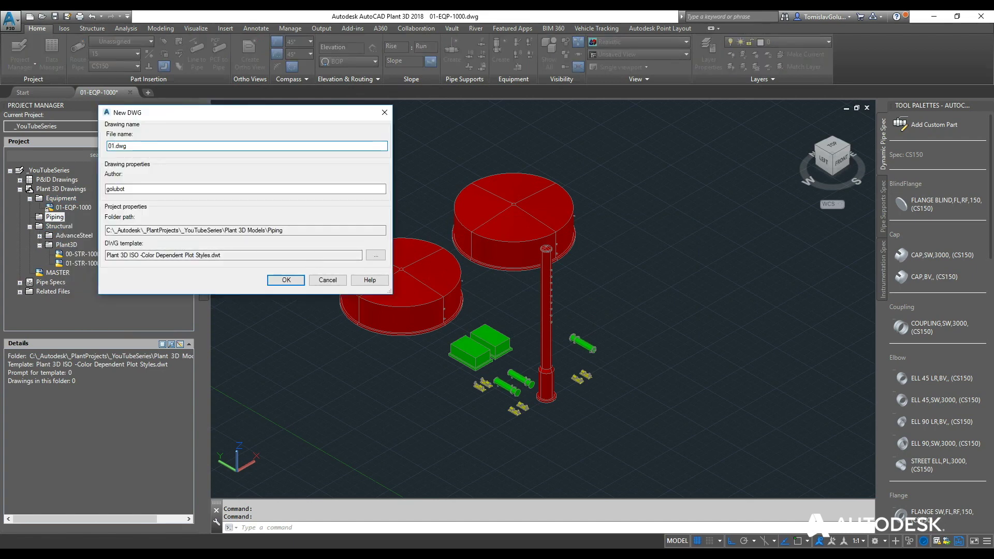
pyautogui.write('01-')
pyautogui.press('capslock')
pyautogui.write('PIP')
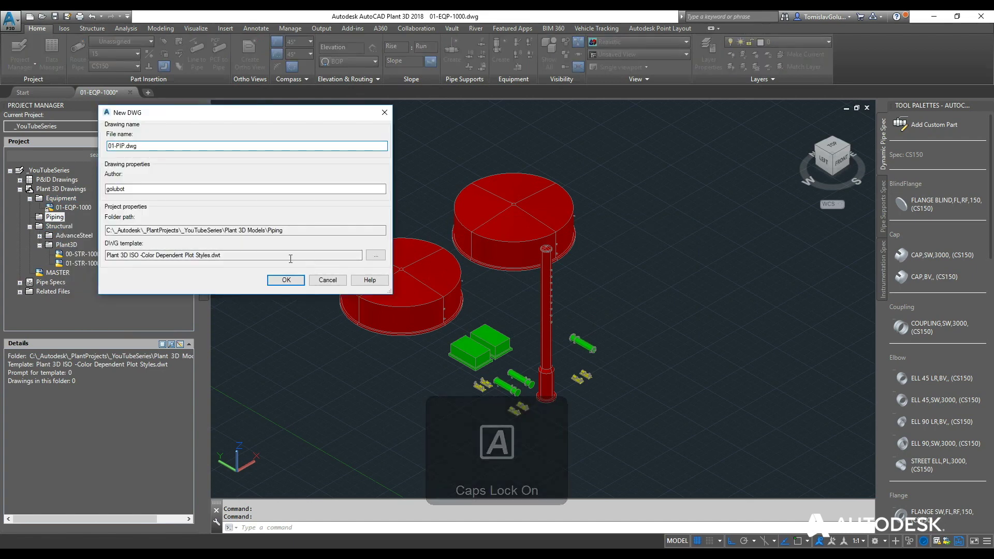
pyautogui.moveTo(254, 116); pyautogui.dragTo(454, 196)
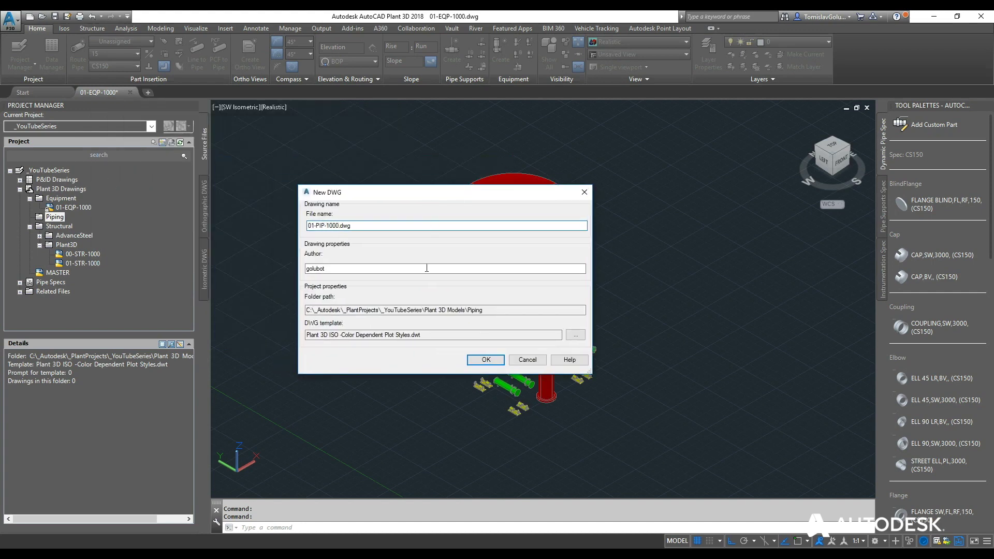
pyautogui.click(486, 360)
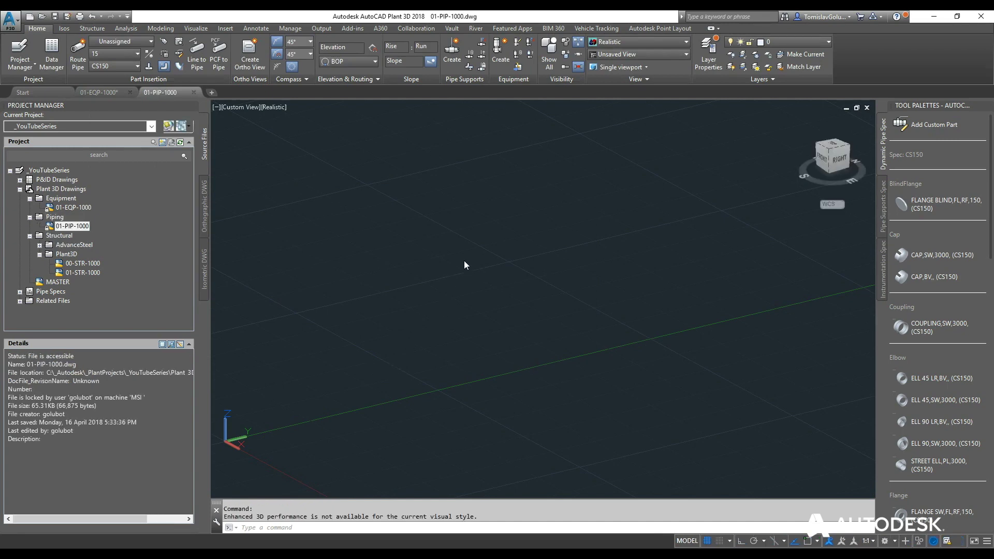
# Step: Close the 01-EQP-1000 drawing without saving changes
pyautogui.click(444, 259)
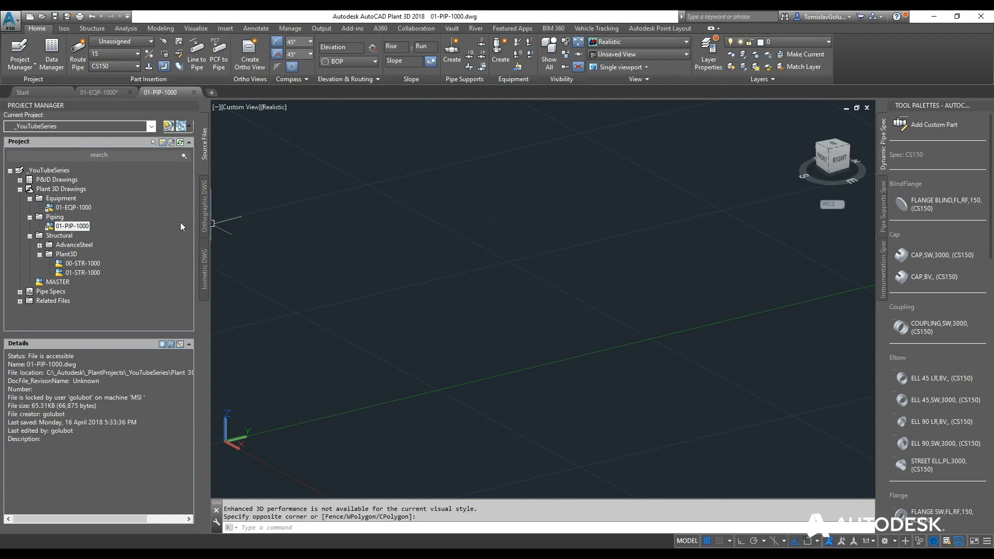
pyautogui.click(83, 92)
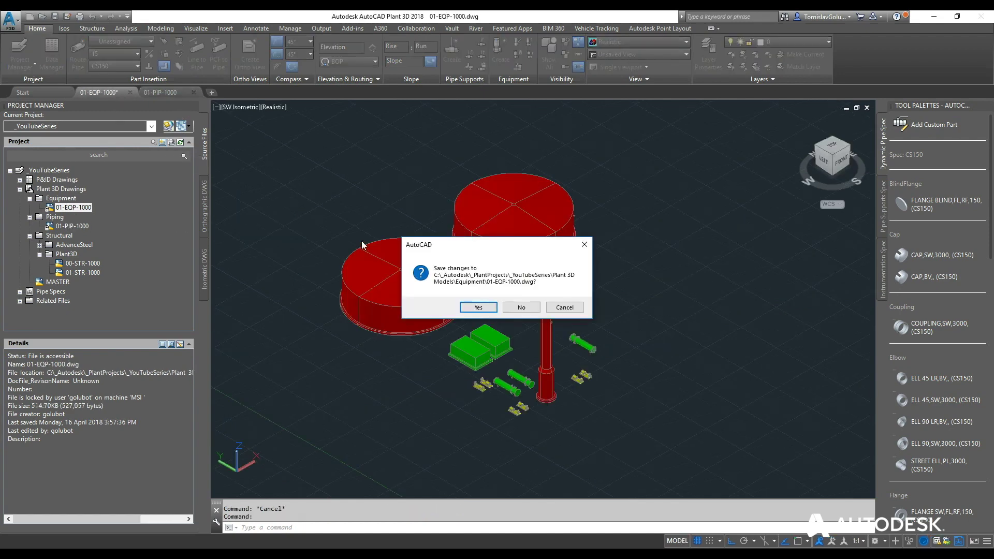
pyautogui.press('Escape')
pyautogui.hotkey('ctrl', 'F4')
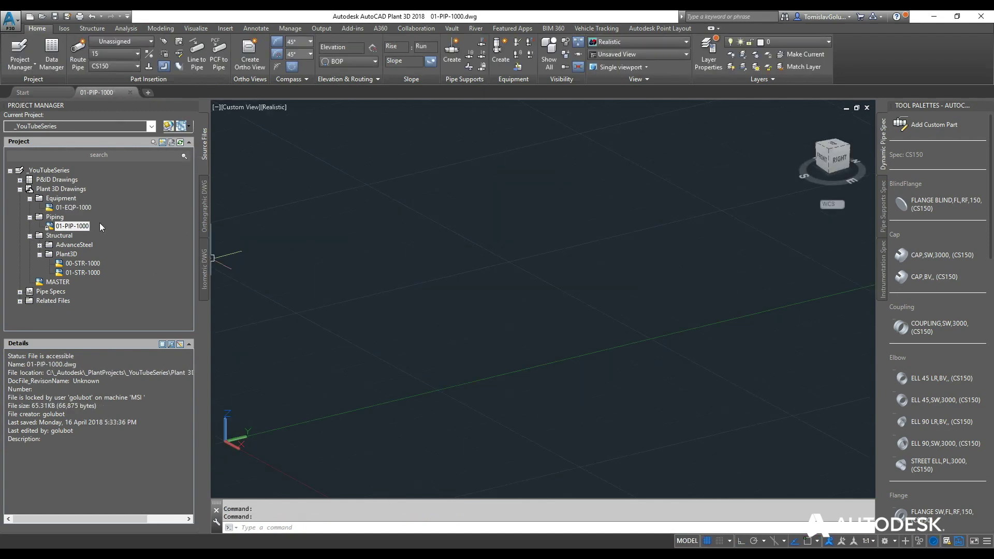
# Step: Overlay 01-EQP-1000 as an xref, zoom to it and orbit to a front isometric view
pyautogui.click(74, 208)
pyautogui.rightClick(74, 208)
pyautogui.click(104, 295)
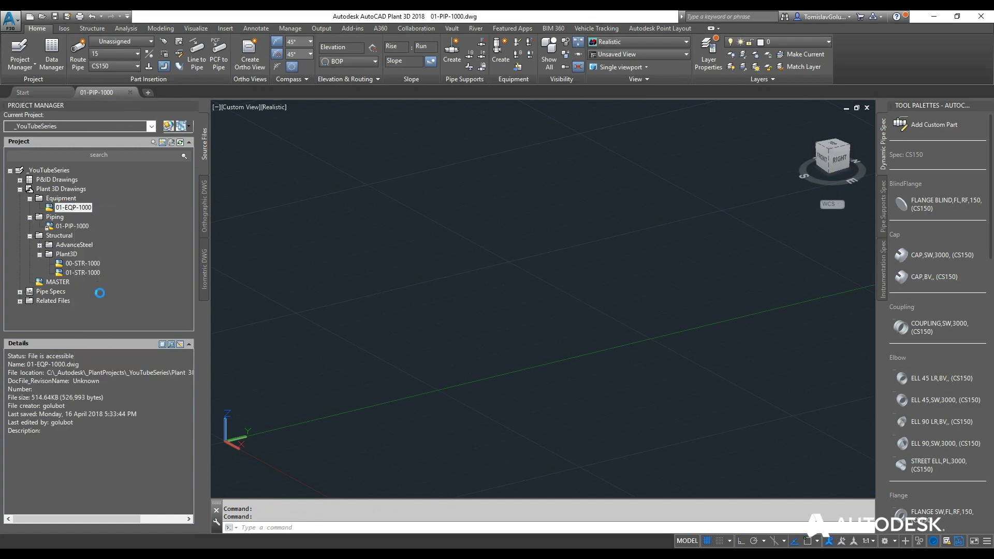
pyautogui.click(531, 383)
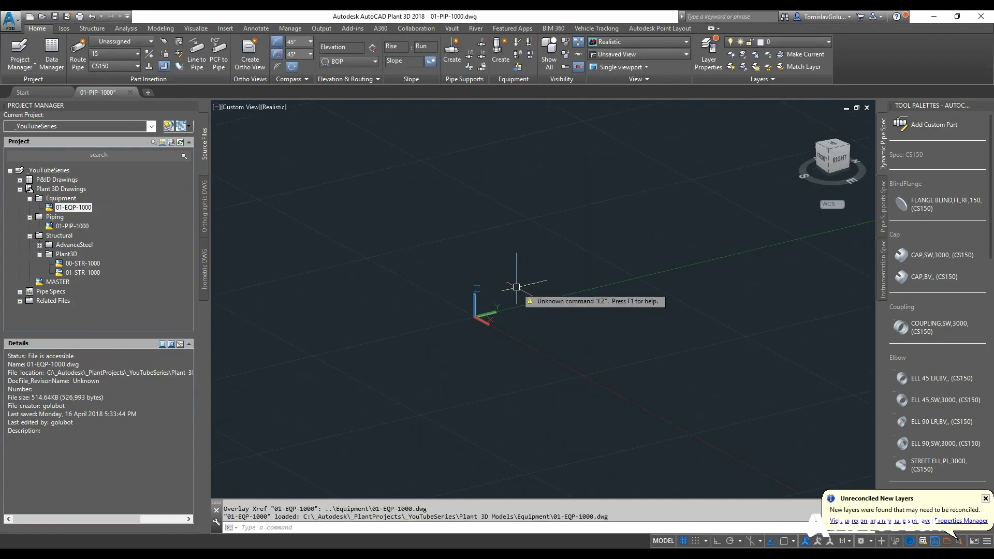
pyautogui.write('z')
pyautogui.press('Return')
pyautogui.press('Return')
pyautogui.scroll(-3, 524, 274)
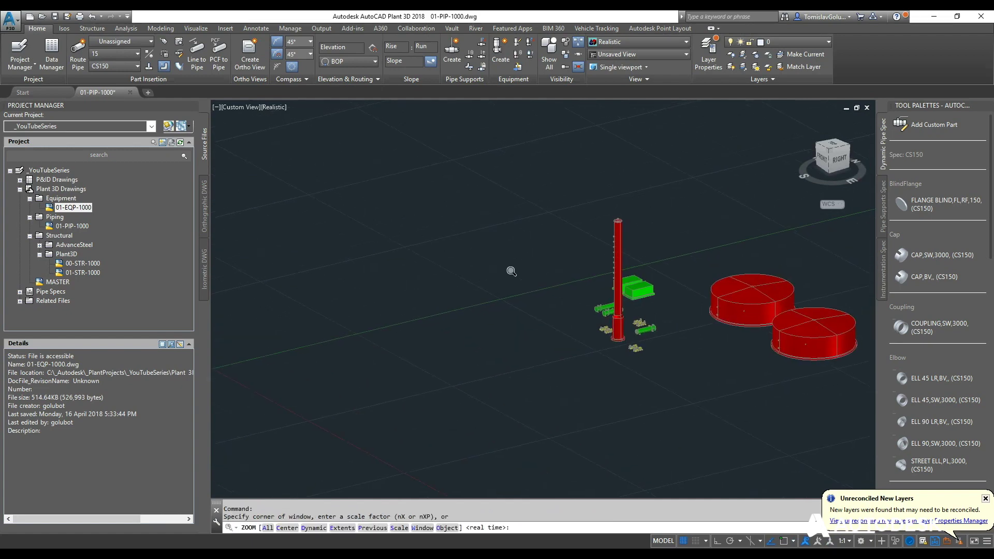
pyautogui.press('Escape')
pyautogui.keyDown('shift'); pyautogui.moveTo(473, 406); pyautogui.dragTo(567, 332, button='middle'); pyautogui.keyUp('shift')
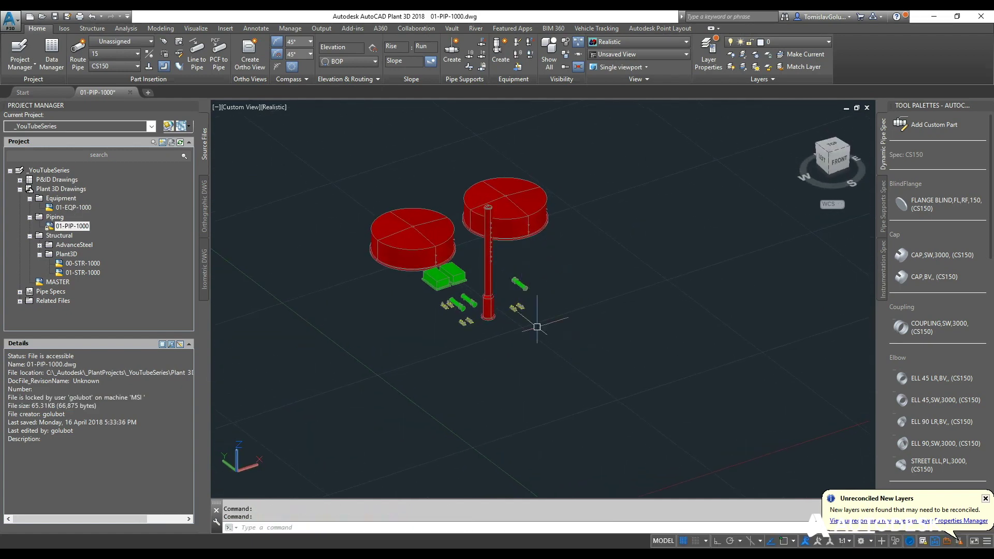
# Step: Xref 01-STR-1000 into the piping model as an overlay
pyautogui.click(83, 272)
pyautogui.rightClick(96, 272)
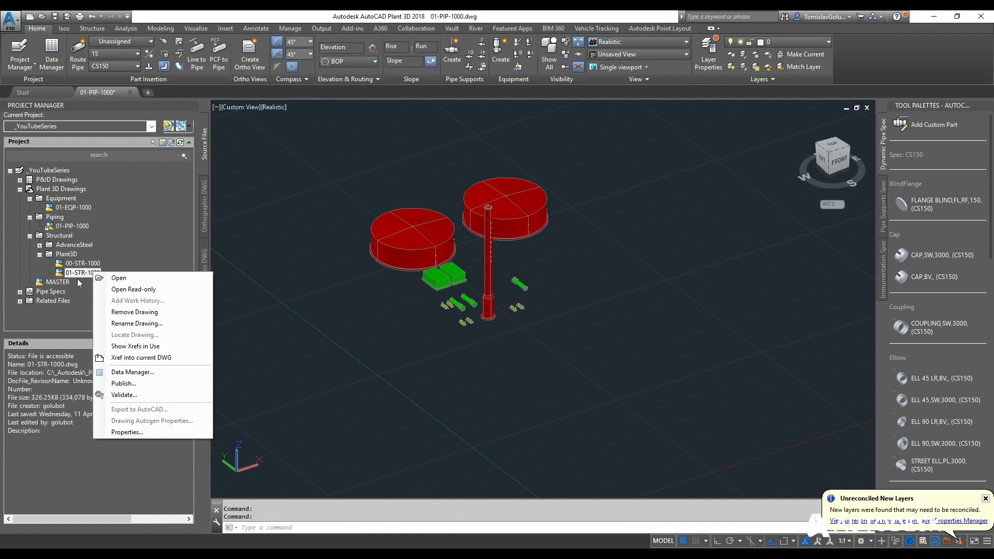
pyautogui.click(114, 358)
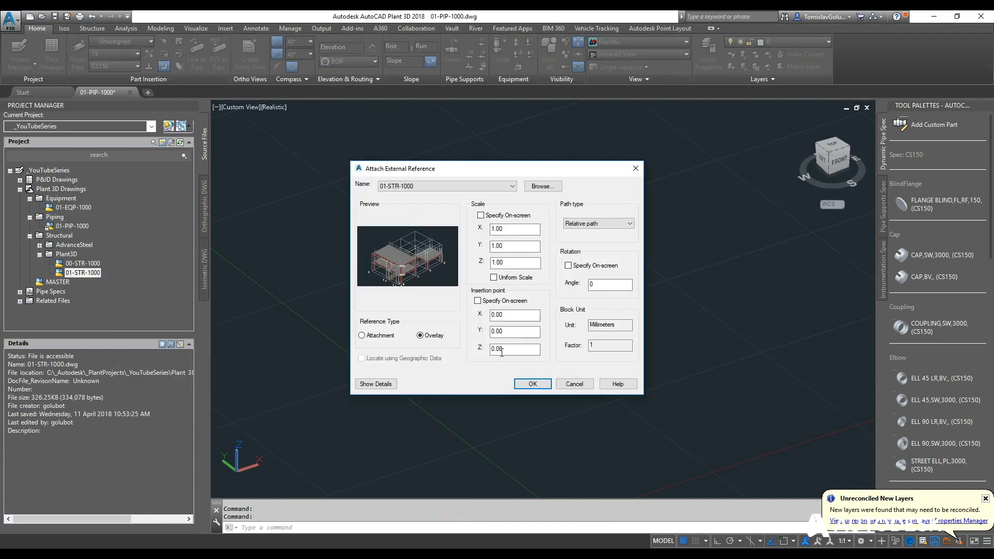
pyautogui.click(533, 385)
# Step: Orbit and zoom around the steel structure to view grid lines B and 2 and the pumps
pyautogui.scroll(5, 580, 350)
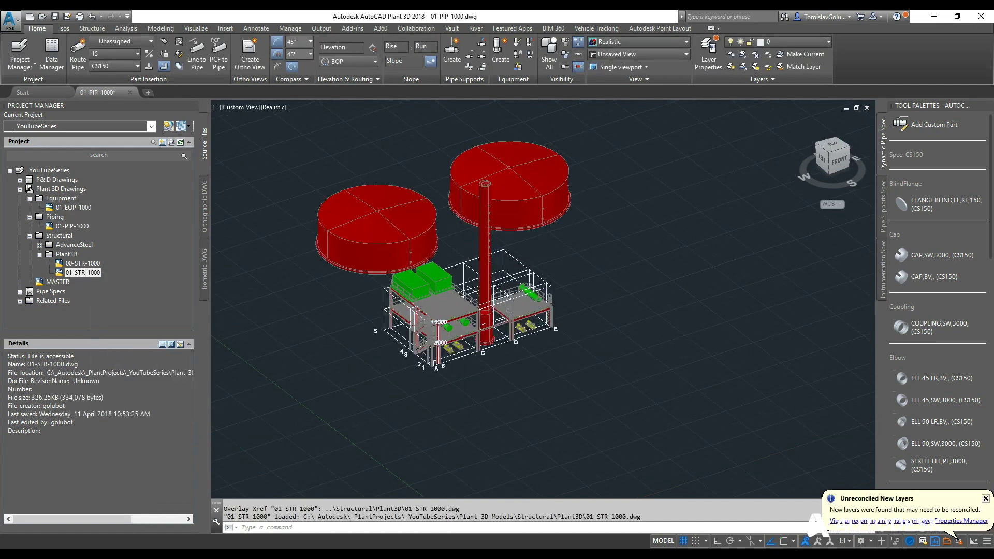
pyautogui.keyDown('shift'); pyautogui.moveTo(516, 405); pyautogui.dragTo(521, 339, button='middle'); pyautogui.keyUp('shift')
pyautogui.scroll(3, 331, 238)
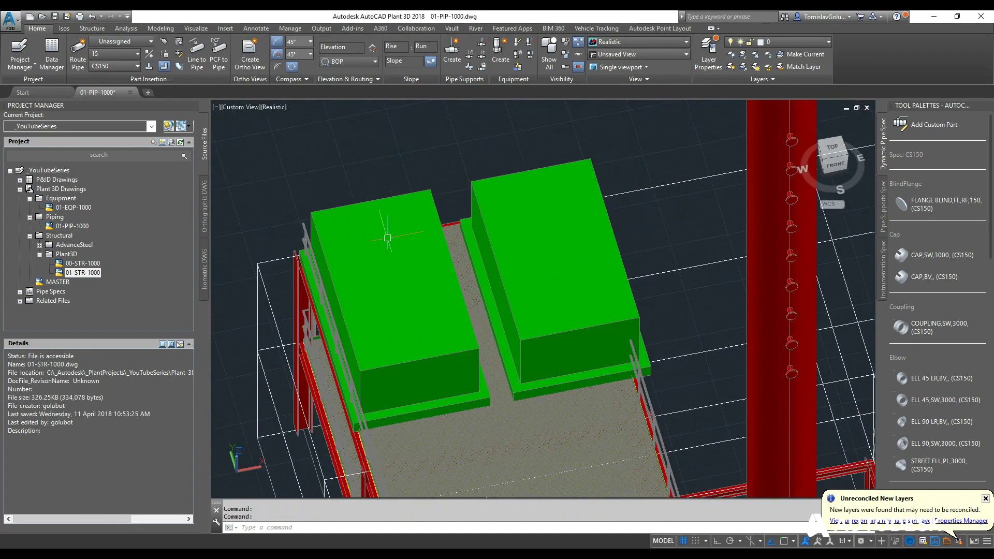
pyautogui.scroll(-3, 386, 222)
pyautogui.keyDown('shift'); pyautogui.moveTo(399, 221); pyautogui.dragTo(471, 232, button='middle'); pyautogui.keyUp('shift')
pyautogui.scroll(2, 414, 300)
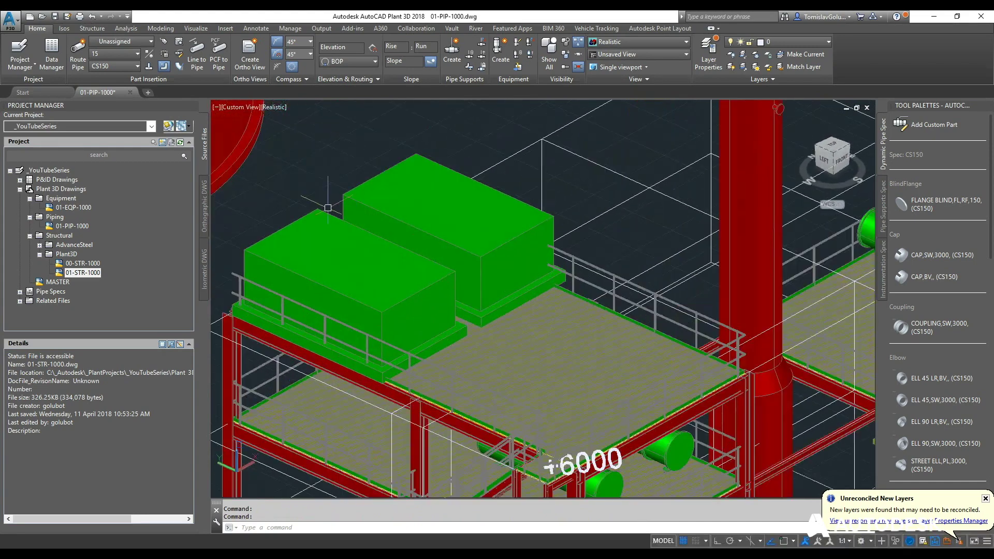
pyautogui.scroll(-2, 328, 208)
pyautogui.moveTo(615, 336); pyautogui.dragTo(482, 316, button='middle')
pyautogui.scroll(4, 606, 330)
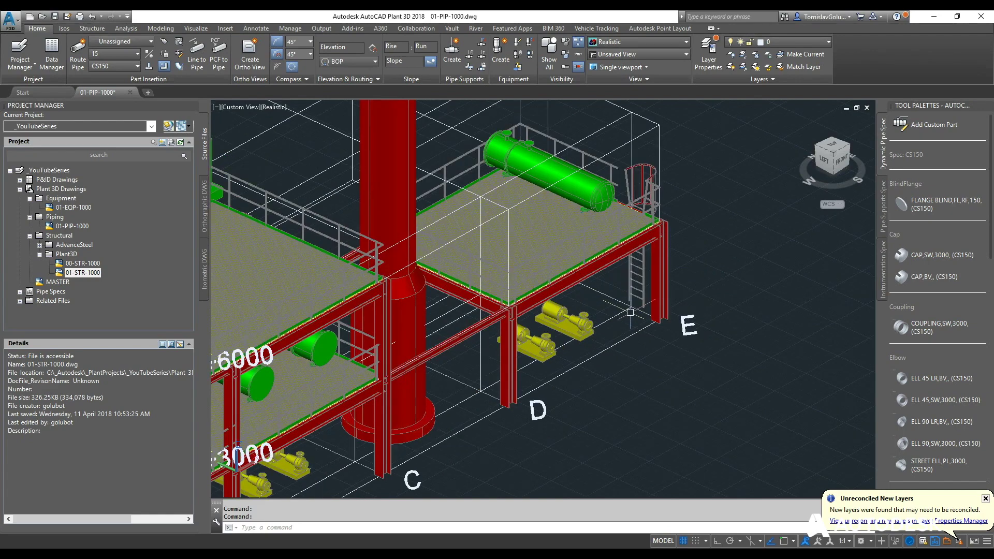
pyautogui.keyDown('shift'); pyautogui.moveTo(707, 309); pyautogui.dragTo(674, 302, button='middle'); pyautogui.keyUp('shift')
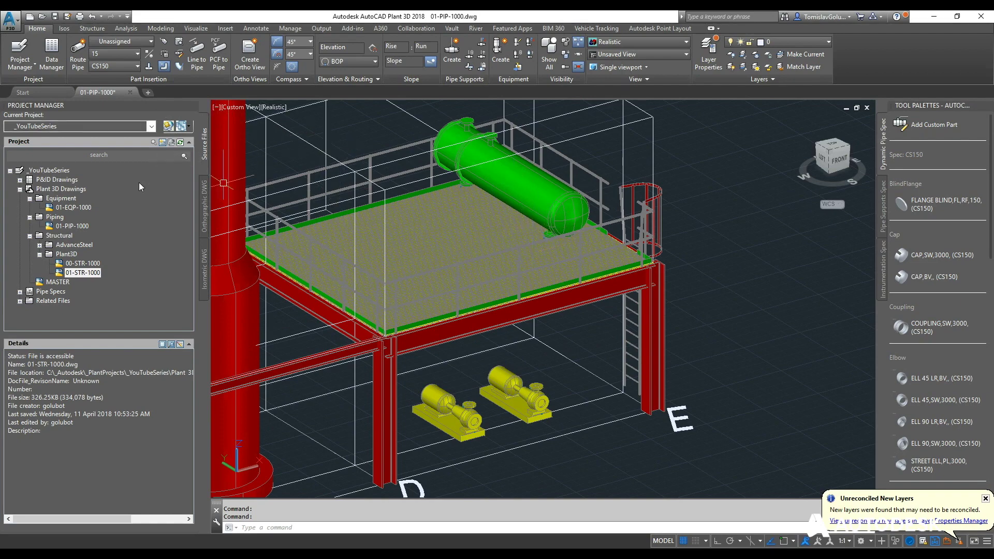
# Step: Open P&ID 01-A1-1003 from P&ID Drawings > Area_01 and pan to the off-page connector
pyautogui.doubleClick(62, 179)
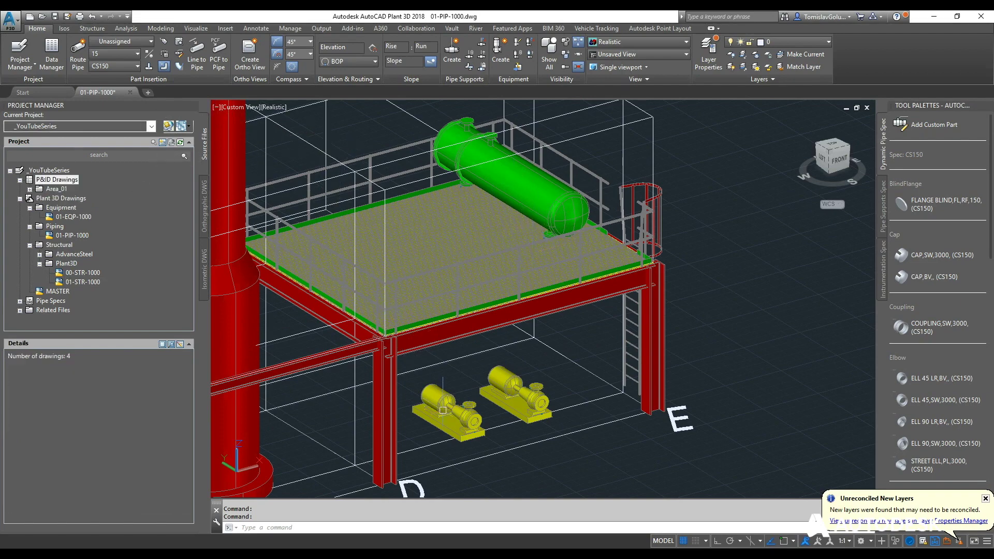
pyautogui.moveTo(443, 411)
pyautogui.doubleClick(57, 190)
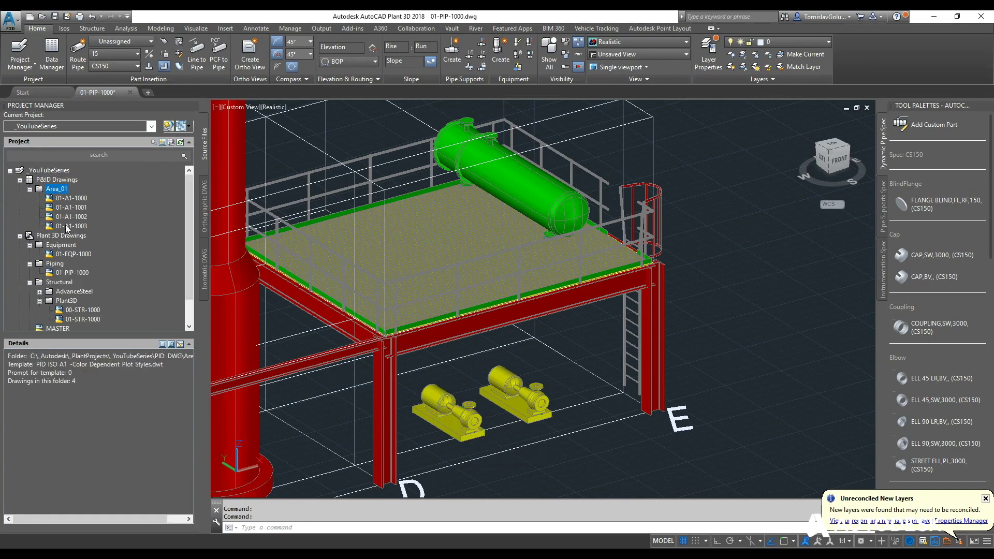
pyautogui.doubleClick(65, 226)
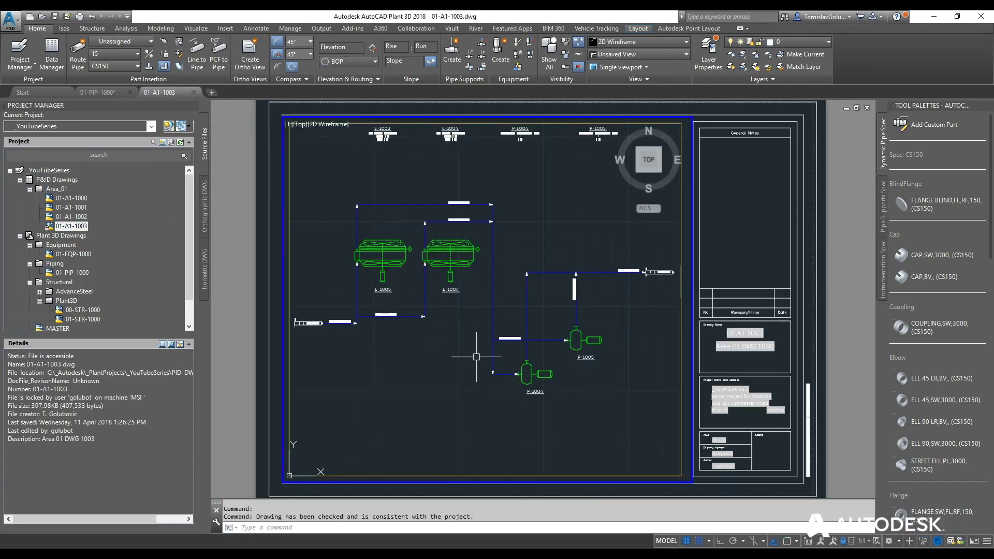
pyautogui.scroll(2, 460, 295)
pyautogui.moveTo(610, 333); pyautogui.dragTo(544, 316, button='middle')
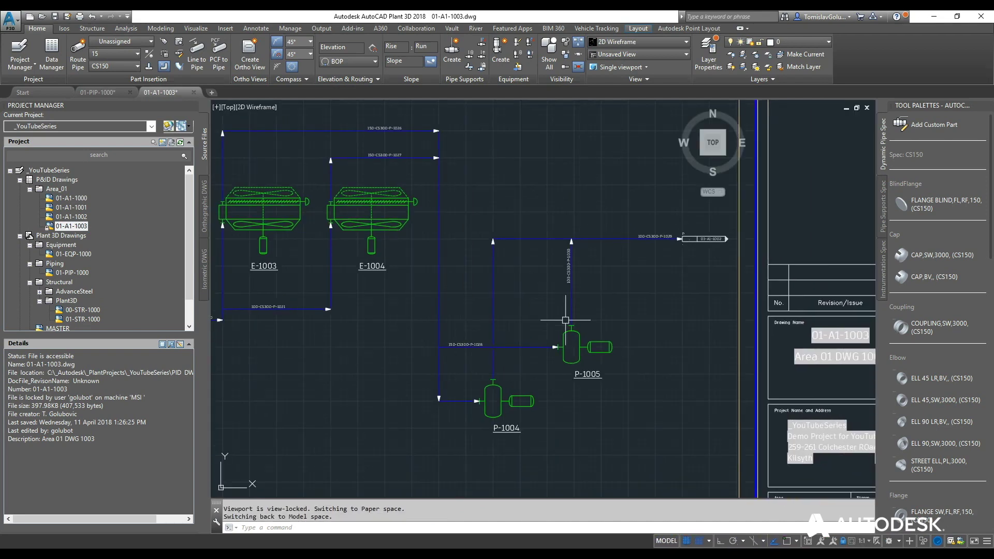
pyautogui.scroll(2, 528, 417)
pyautogui.moveTo(566, 270); pyautogui.dragTo(531, 300, button='middle')
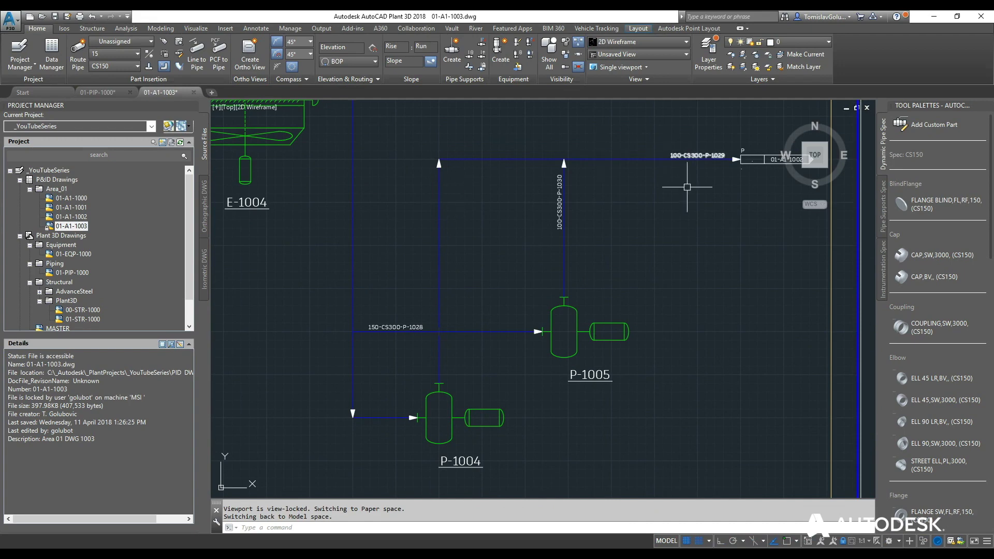
pyautogui.moveTo(690, 212); pyautogui.dragTo(669, 250, button='middle')
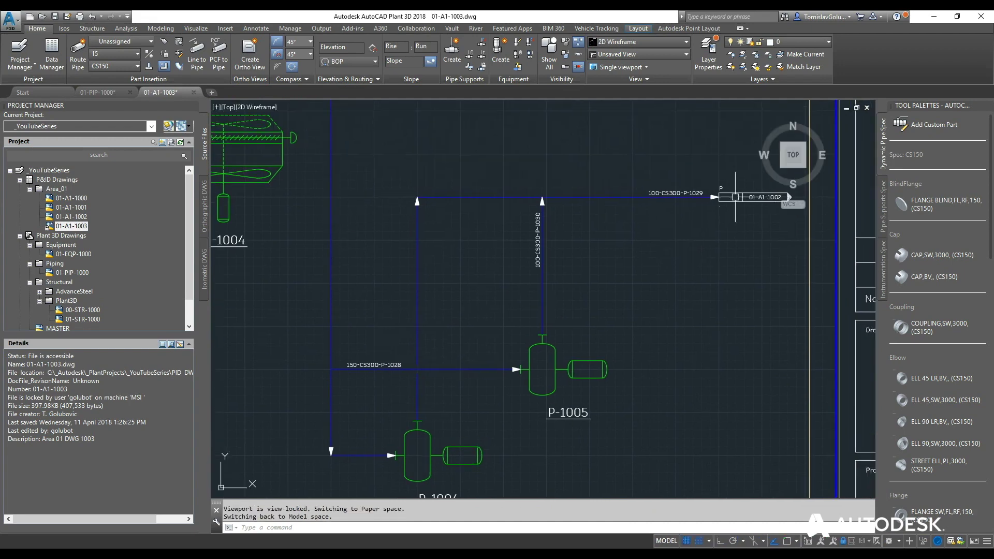
# Step: Open 01-A1-1002 through the line 1029 off-page connector and pan to TK-1002
pyautogui.click(742, 226)
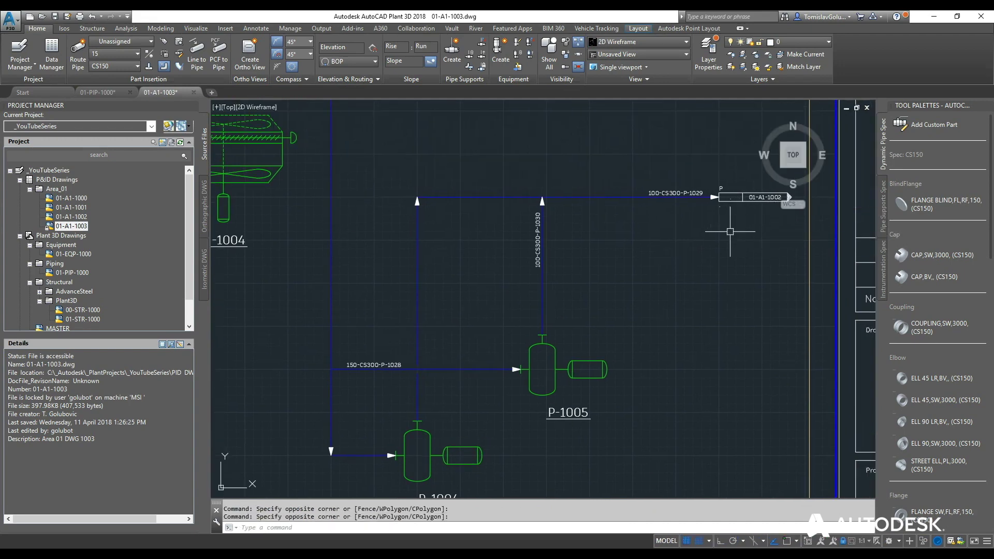
pyautogui.moveTo(725, 236); pyautogui.dragTo(640, 269, button='middle')
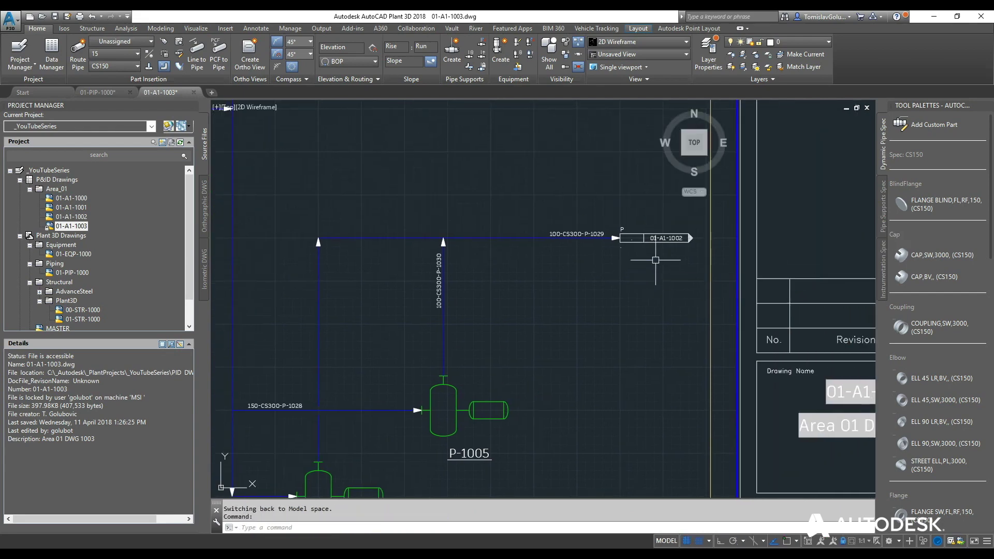
pyautogui.click(653, 239)
pyautogui.moveTo(692, 239)
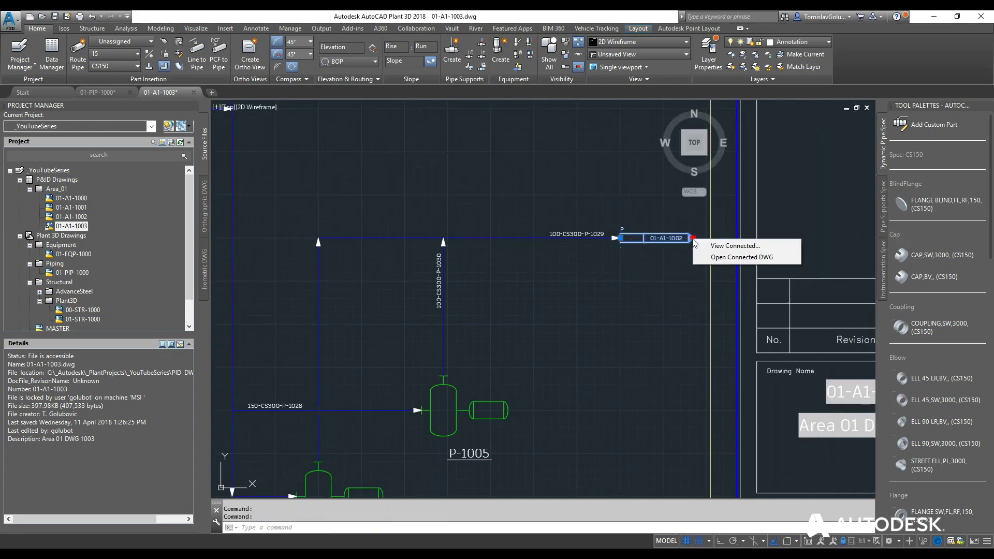
pyautogui.click(714, 257)
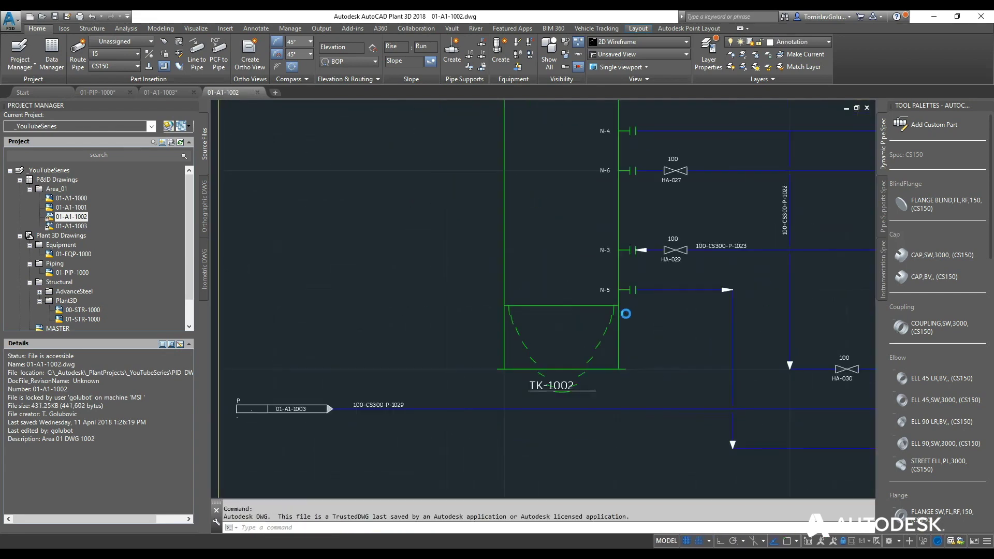
pyautogui.scroll(-4, 319, 283)
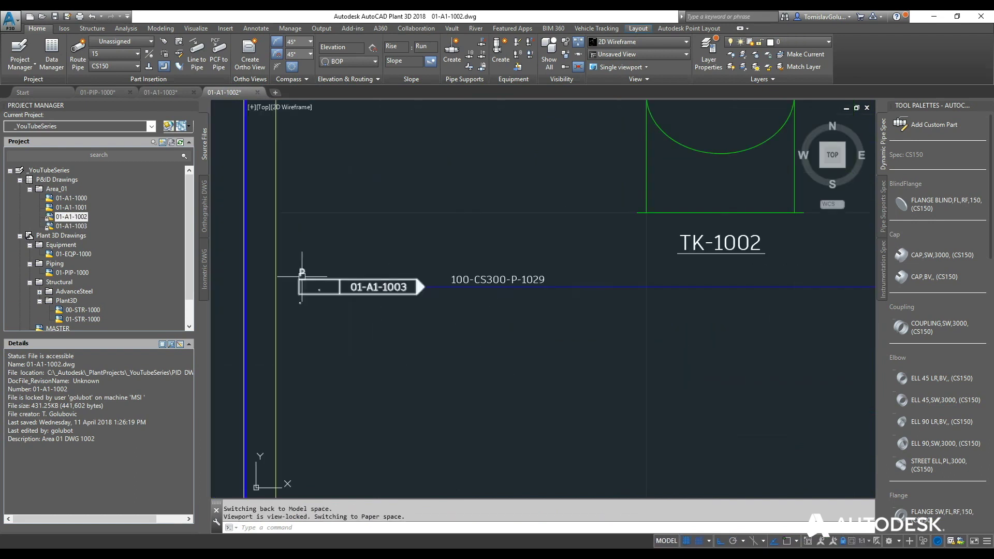
pyautogui.moveTo(717, 319); pyautogui.dragTo(583, 343, button='middle')
pyautogui.scroll(-3, 582, 343)
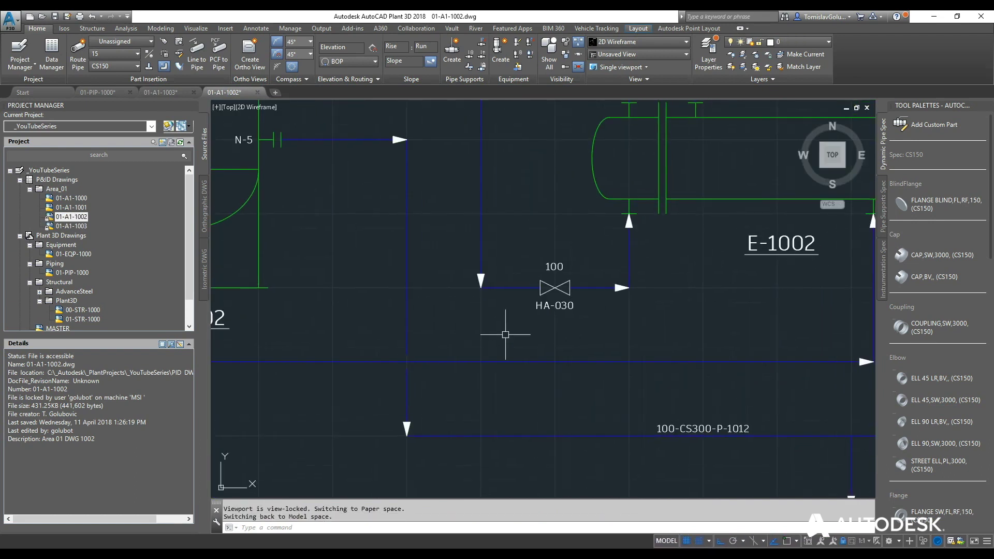
pyautogui.scroll(1, 702, 272)
pyautogui.scroll(-2, 702, 272)
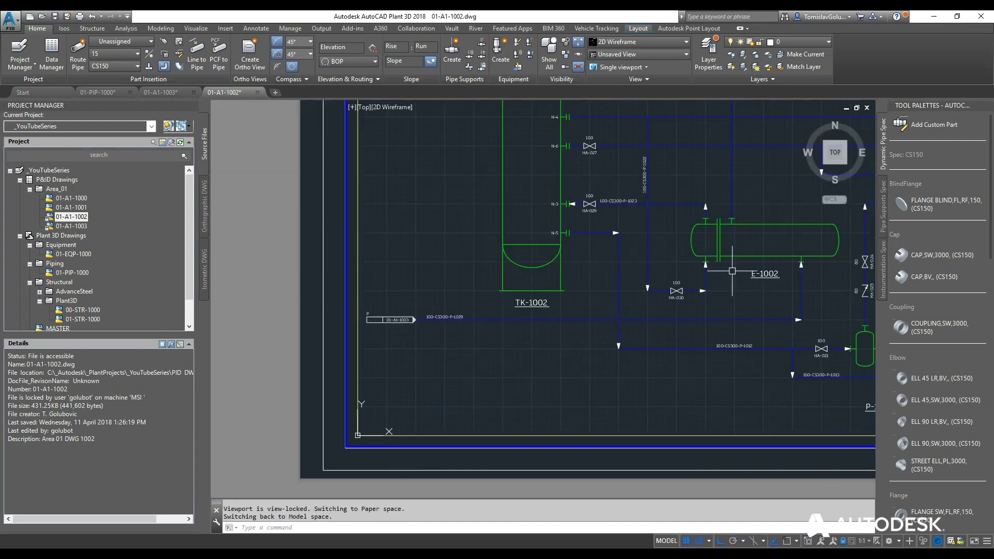
pyautogui.scroll(1, 725, 295)
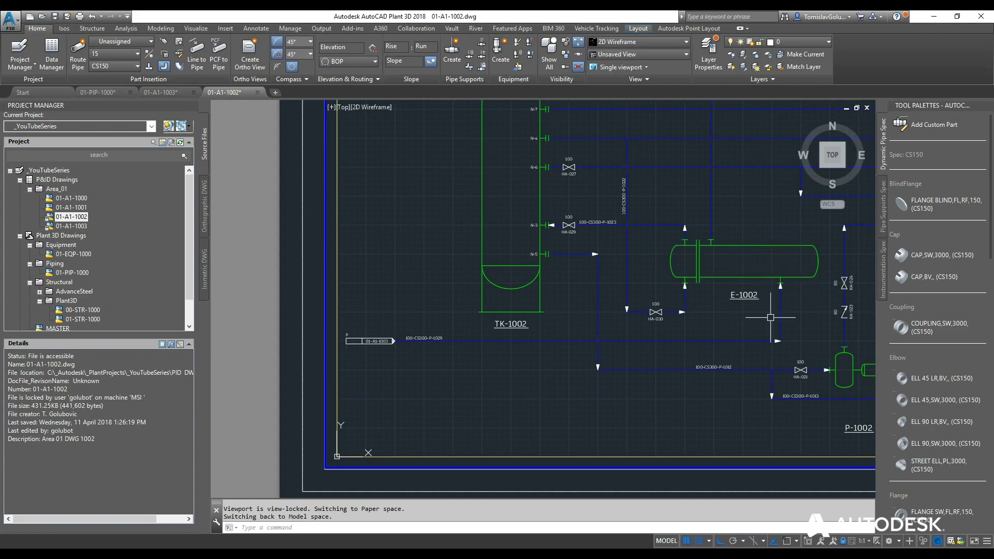
# Step: Orbit the 01-PIP-1000 platform, then compare it with P&IDs 01-A1-1002 and 01-A1-1003
pyautogui.click(114, 93)
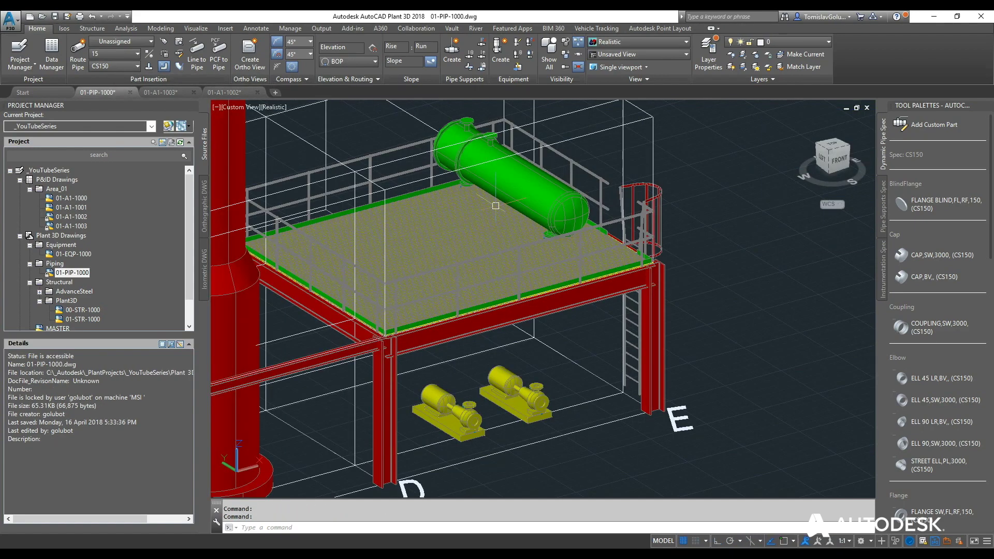
pyautogui.moveTo(541, 264)
pyautogui.keyDown('shift'); pyautogui.mouseDown(button='middle')
pyautogui.moveTo(568, 250)
pyautogui.moveTo(555, 270)
pyautogui.mouseUp(button='middle'); pyautogui.keyUp('shift')
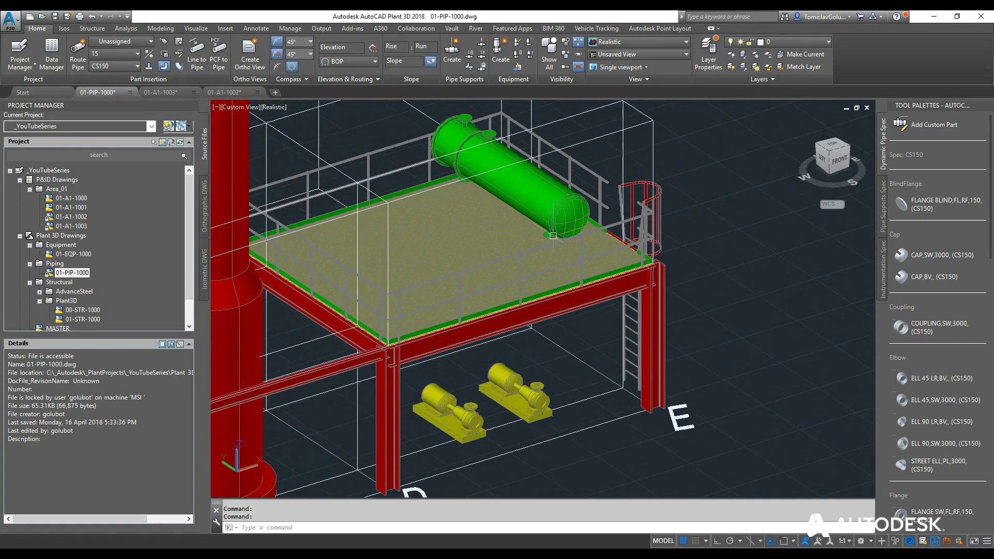
pyautogui.moveTo(551, 238)
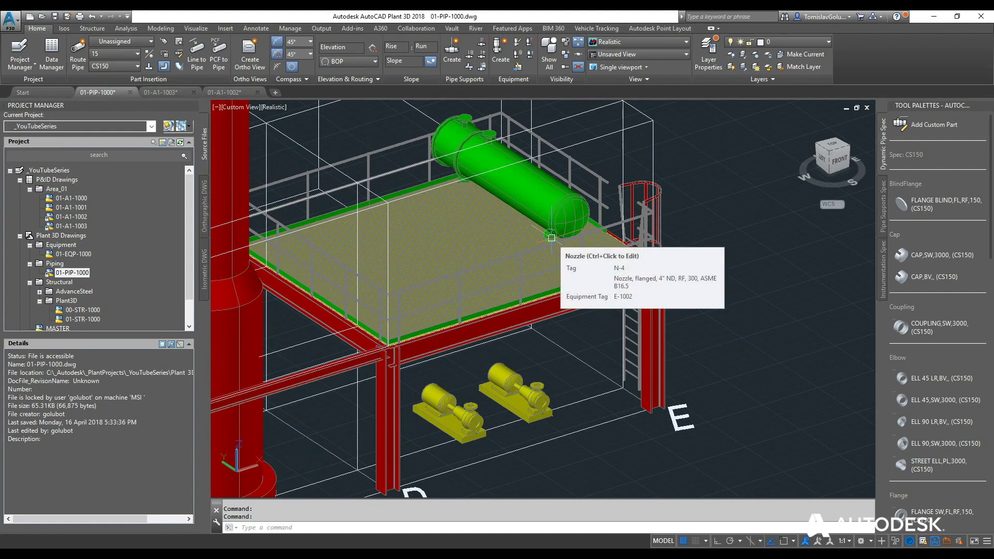
pyautogui.click(224, 92)
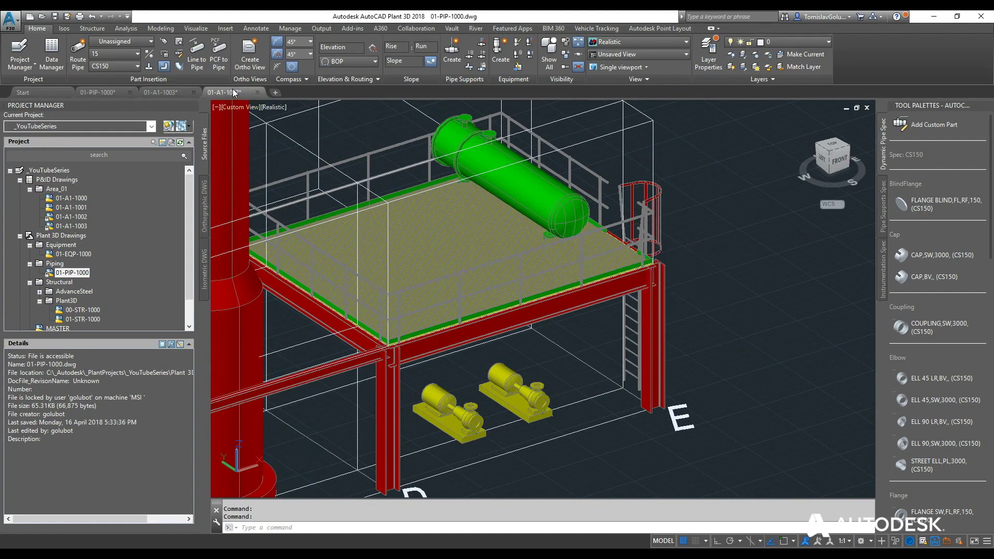
pyautogui.click(161, 92)
pyautogui.moveTo(555, 277)
pyautogui.mouseDown(button='middle')
pyautogui.moveTo(599, 270)
pyautogui.moveTo(604, 204)
pyautogui.mouseUp(button='middle')
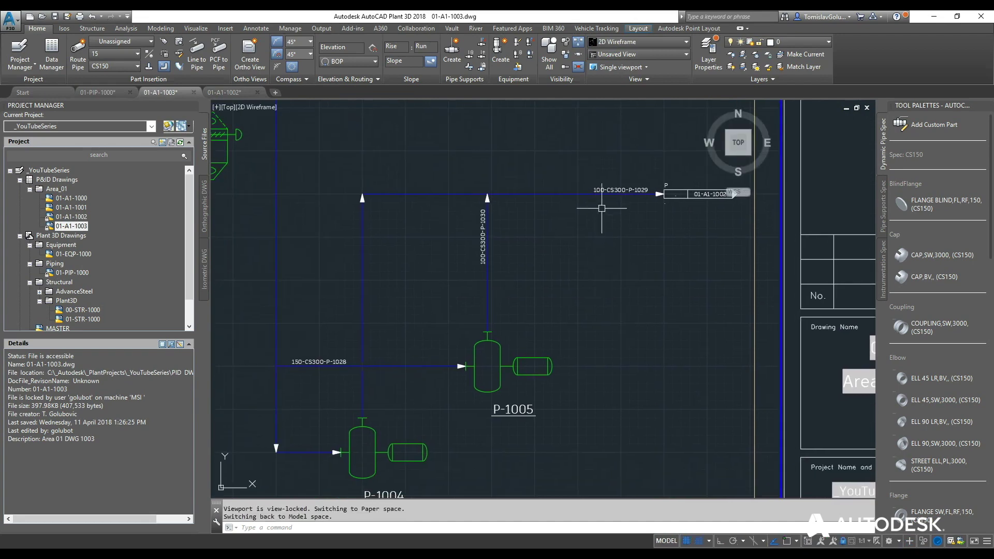
# Step: Inspect the pump nozzles in the 01-PIP-1000 3D model
pyautogui.click(116, 94)
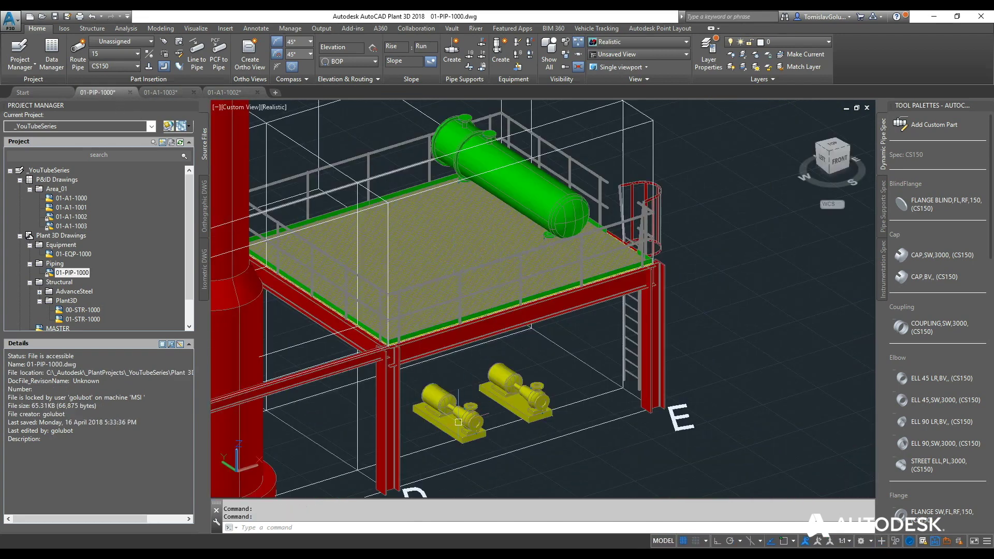
pyautogui.moveTo(467, 418)
pyautogui.moveTo(538, 395)
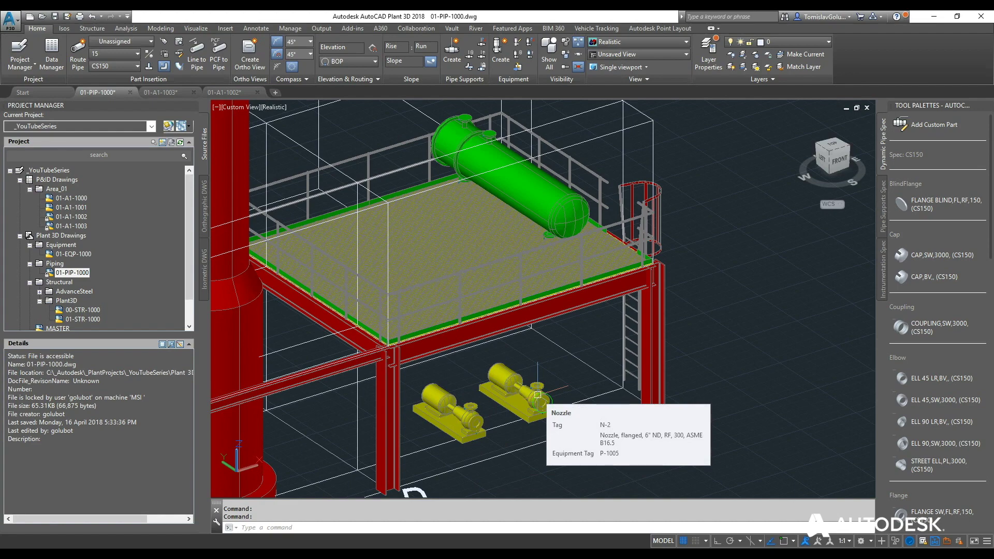
pyautogui.scroll(5, 481, 436)
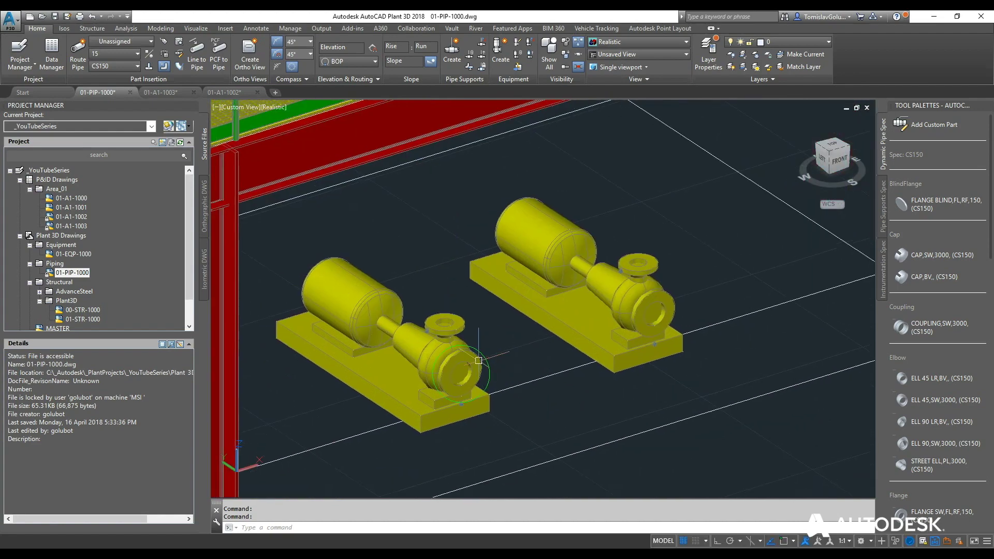
pyautogui.moveTo(478, 361)
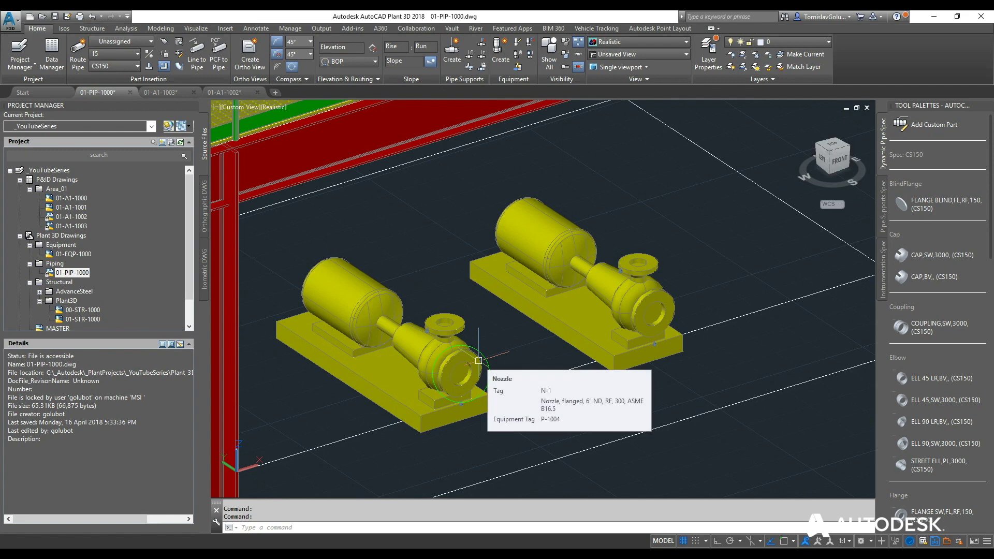
pyautogui.moveTo(454, 315)
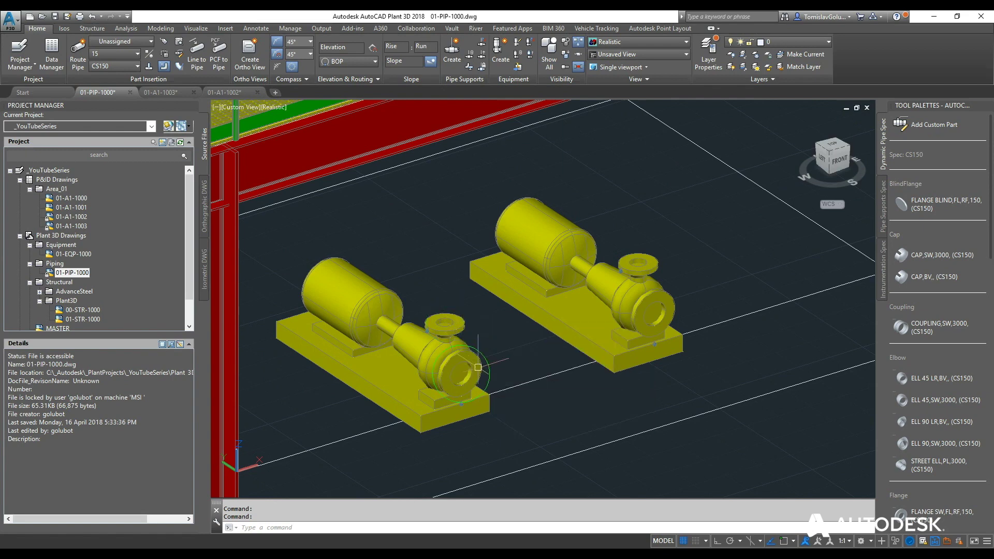
# Step: Check exchanger E-1004 on 01-A1-1003, then orbit the 3D model around the platform
pyautogui.click(158, 93)
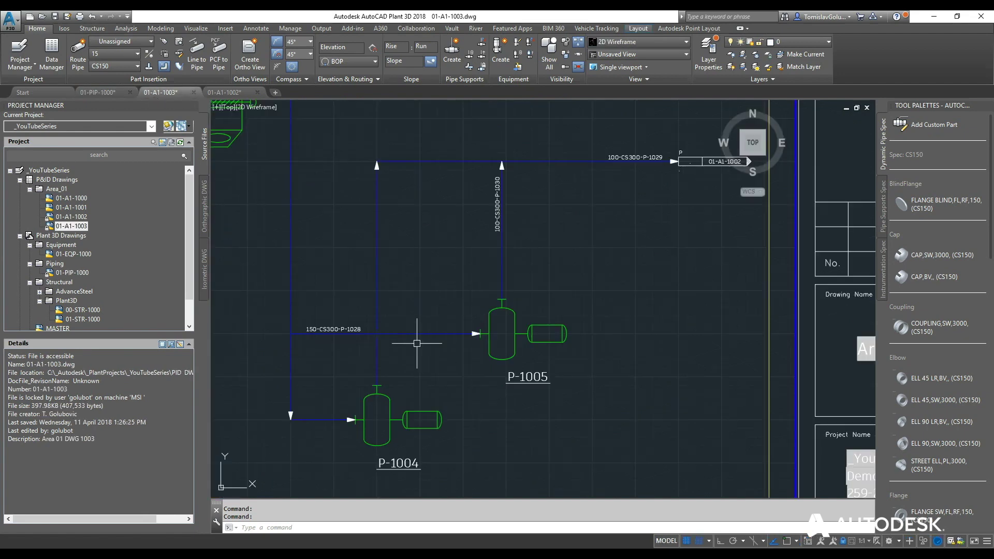
pyautogui.moveTo(417, 343); pyautogui.dragTo(504, 386, button='middle')
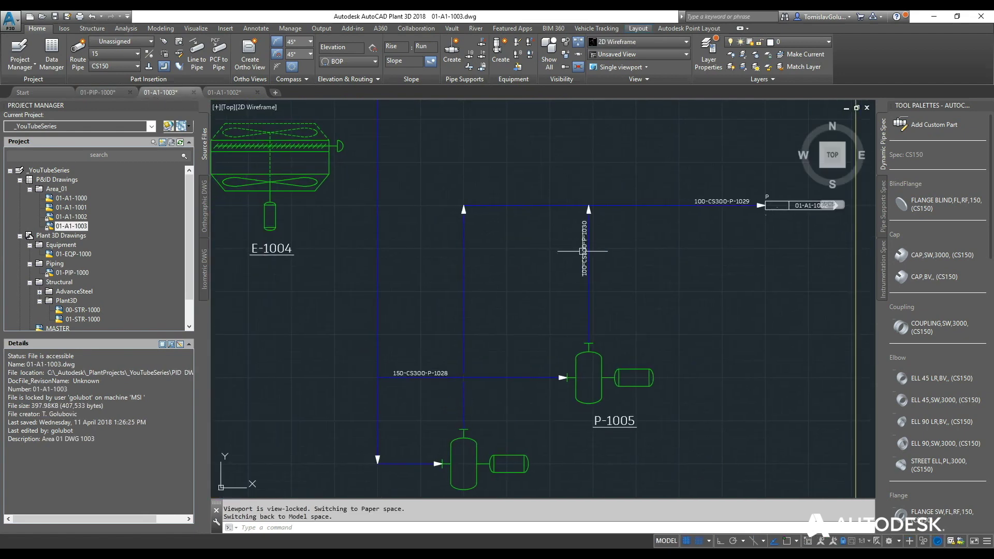
pyautogui.click(97, 92)
pyautogui.scroll(-5, 508, 327)
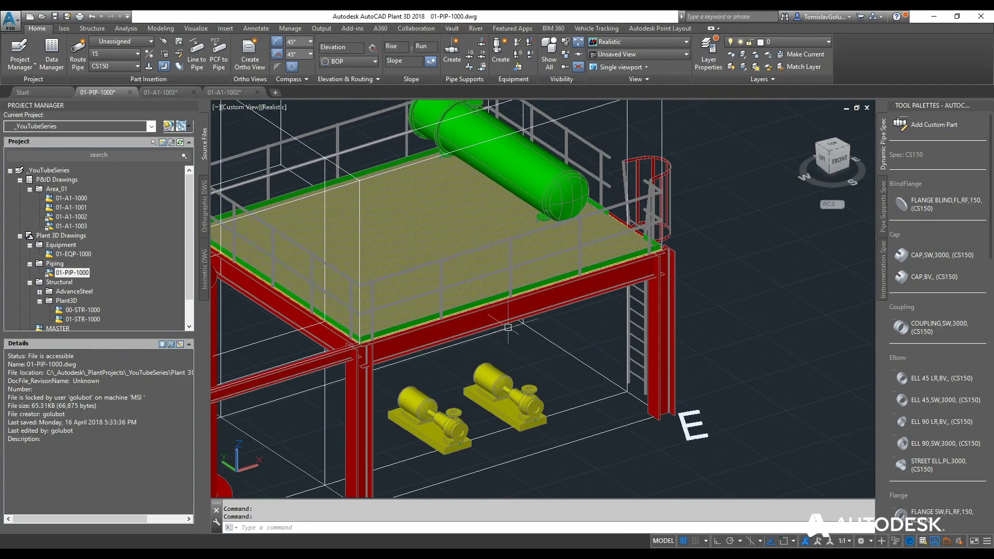
pyautogui.keyDown('shift'); pyautogui.moveTo(508, 327); pyautogui.dragTo(567, 322, button='middle'); pyautogui.keyUp('shift')
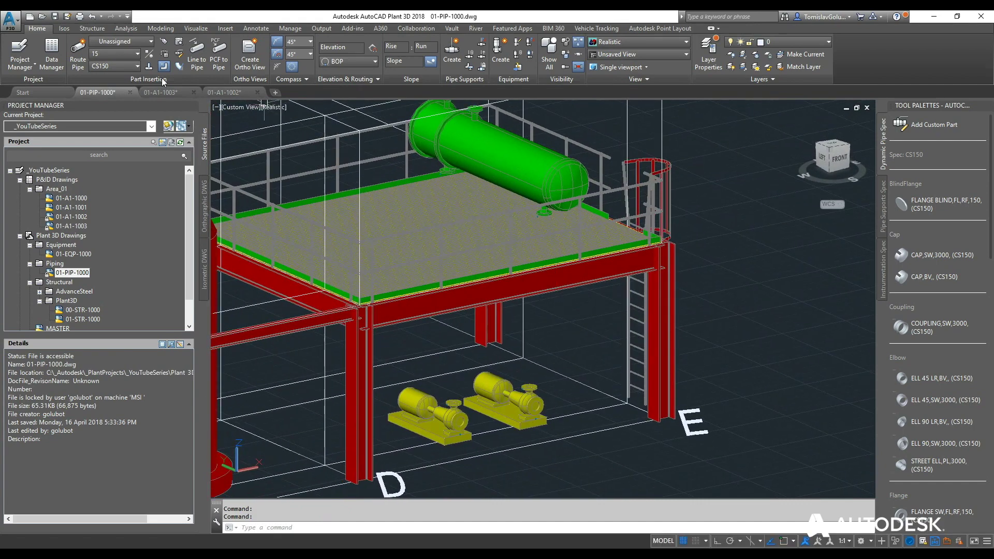
# Step: Load 01-A1-1003 in the P&ID Line List and select segment 100-CS300-P-1029
pyautogui.click(165, 56)
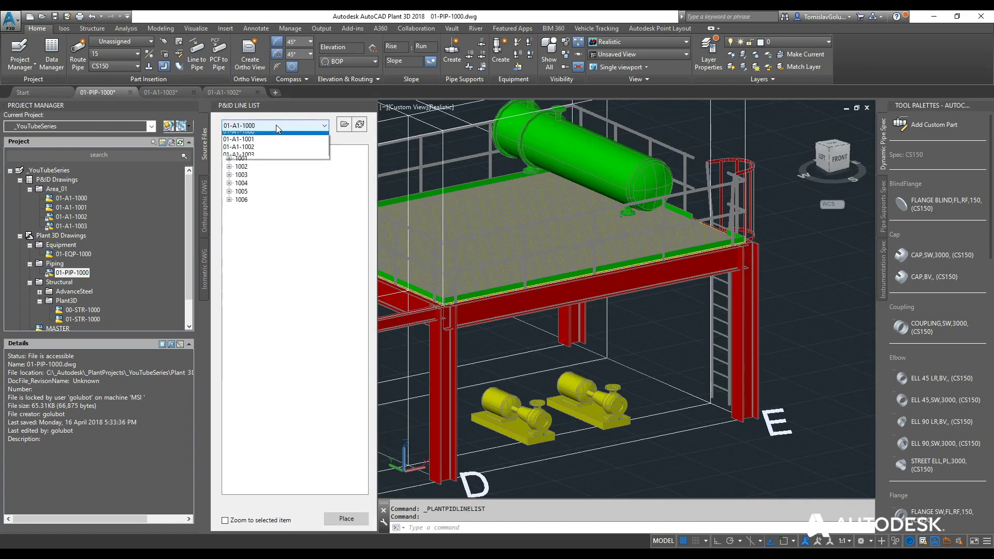
pyautogui.click(276, 126)
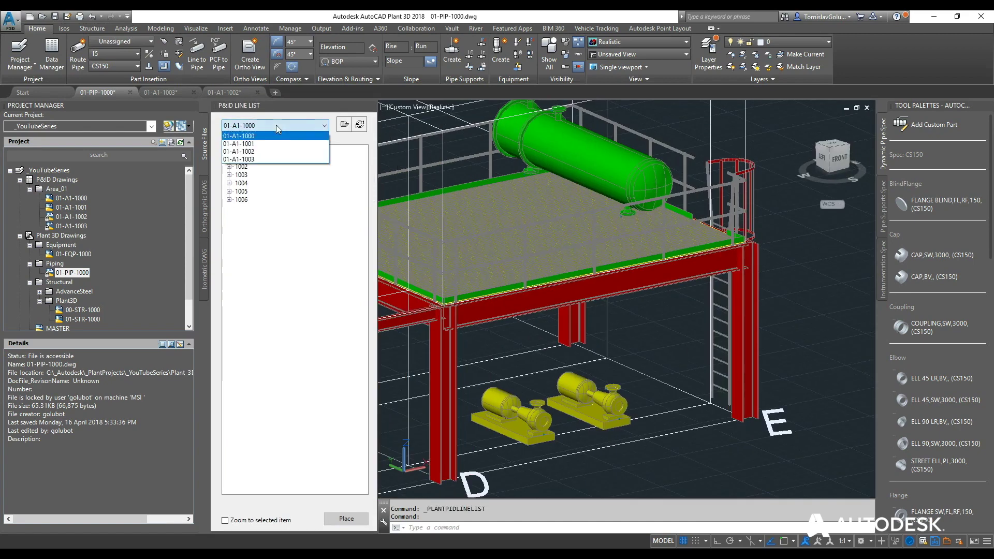
pyautogui.click(269, 159)
pyautogui.click(229, 191)
pyautogui.click(269, 200)
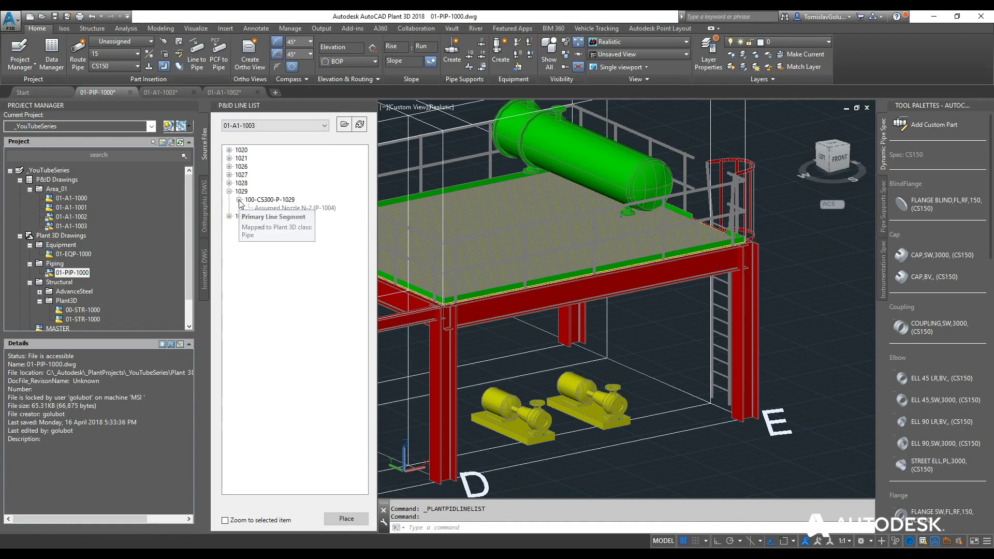
pyautogui.click(172, 94)
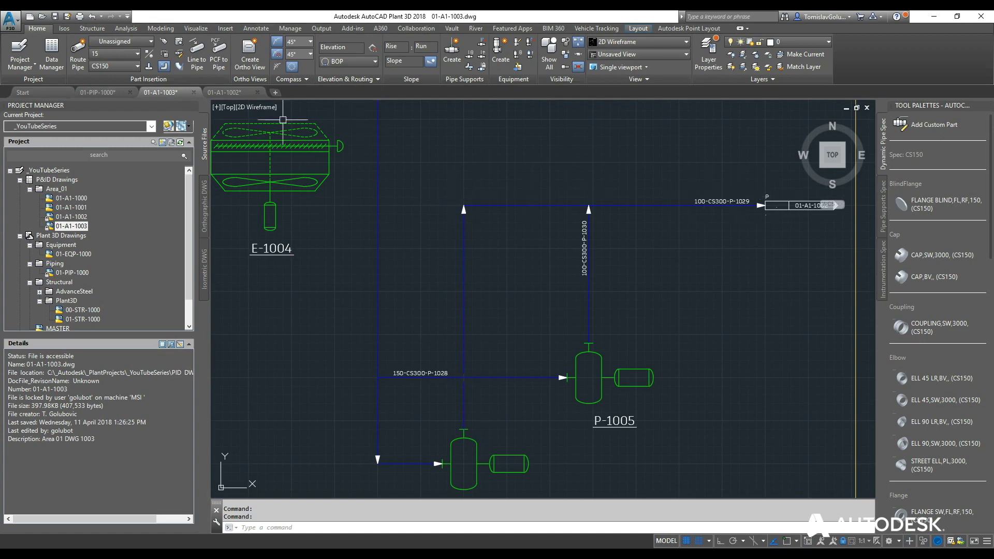
pyautogui.click(116, 93)
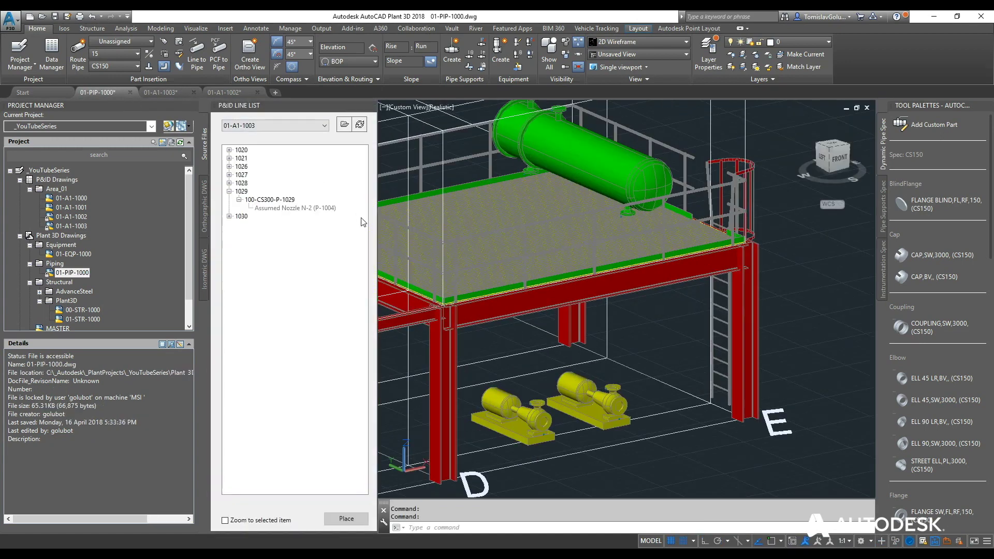
# Step: Place line 100-CS300-P-1029 with CS300 spec and 4" size
pyautogui.rightClick(270, 203)
pyautogui.click(282, 204)
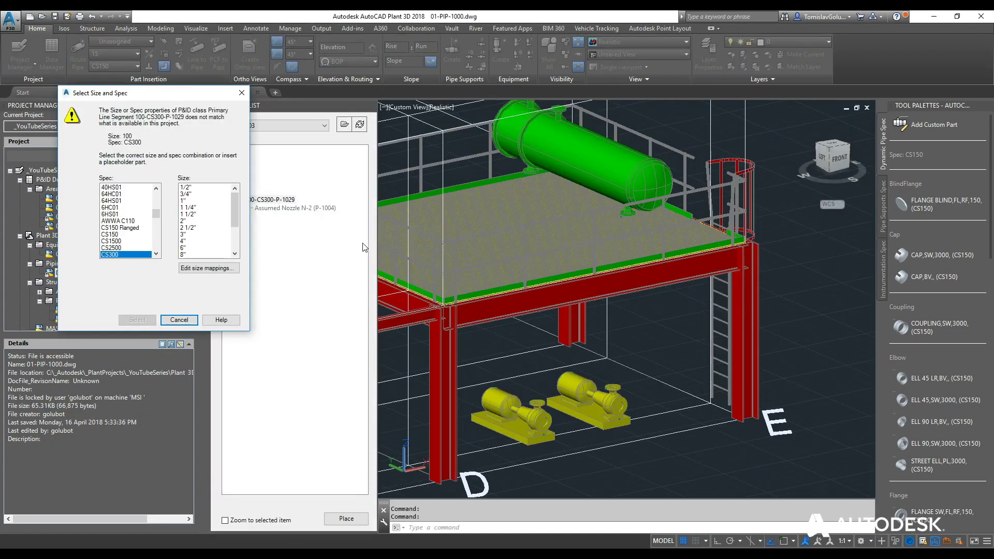
pyautogui.moveTo(198, 103); pyautogui.dragTo(616, 200)
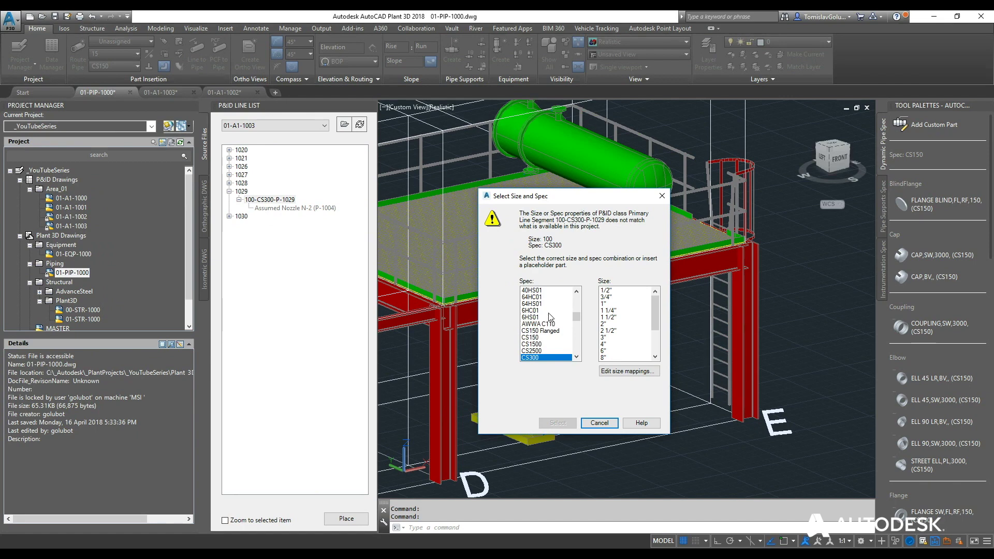
pyautogui.click(614, 344)
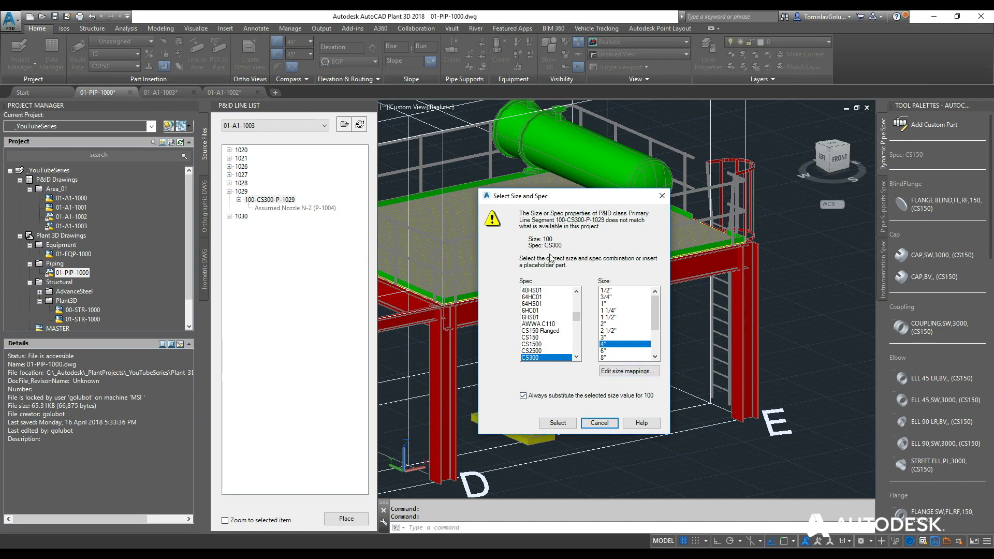
# Step: Start the CS300 4" pipe at the left pump's nozzle using NODE snap
pyautogui.click(553, 425)
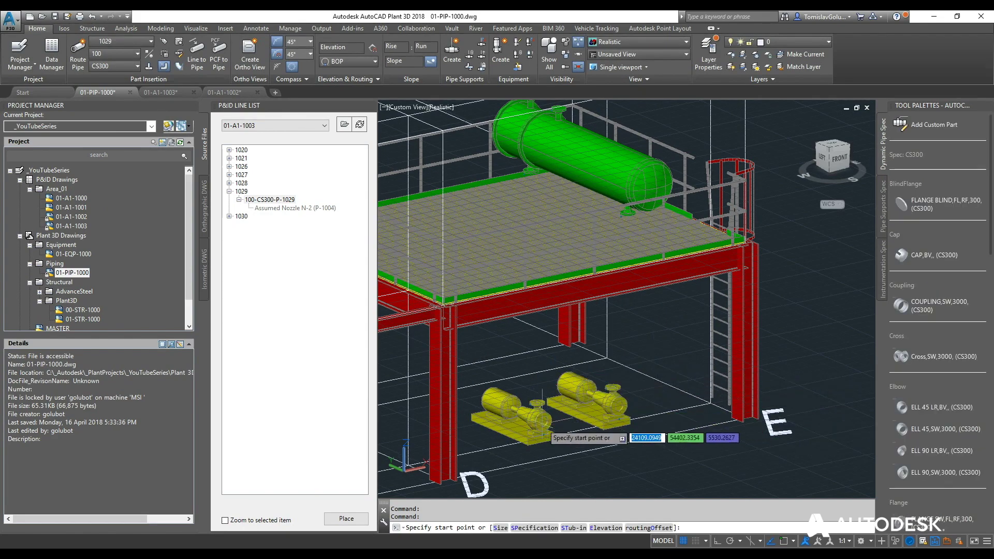
pyautogui.scroll(3, 542, 380)
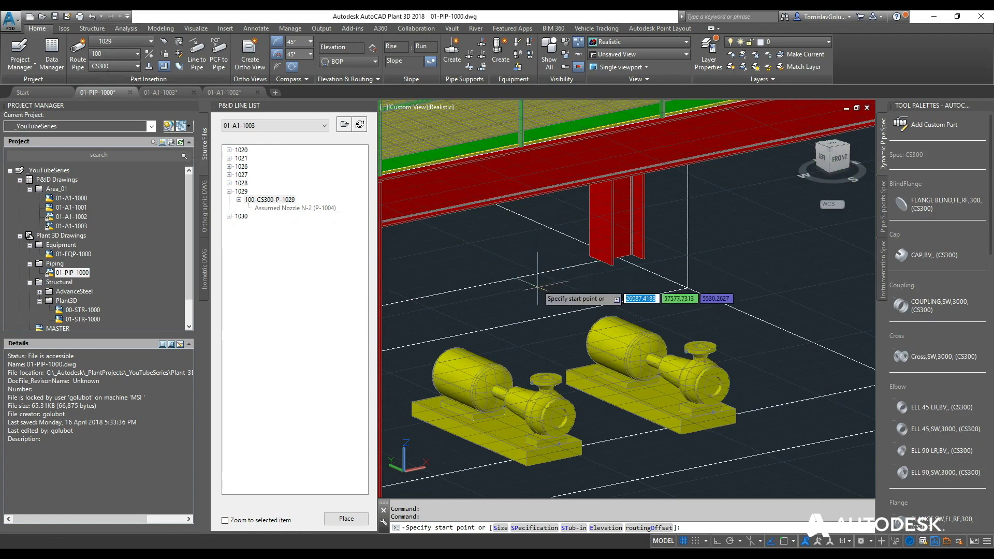
pyautogui.write('NODE')
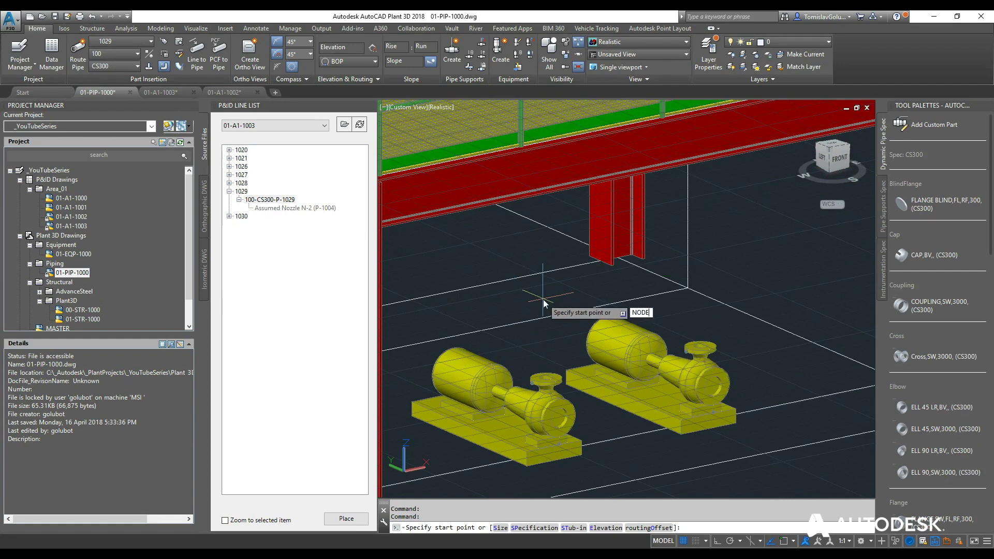
pyautogui.press('Return')
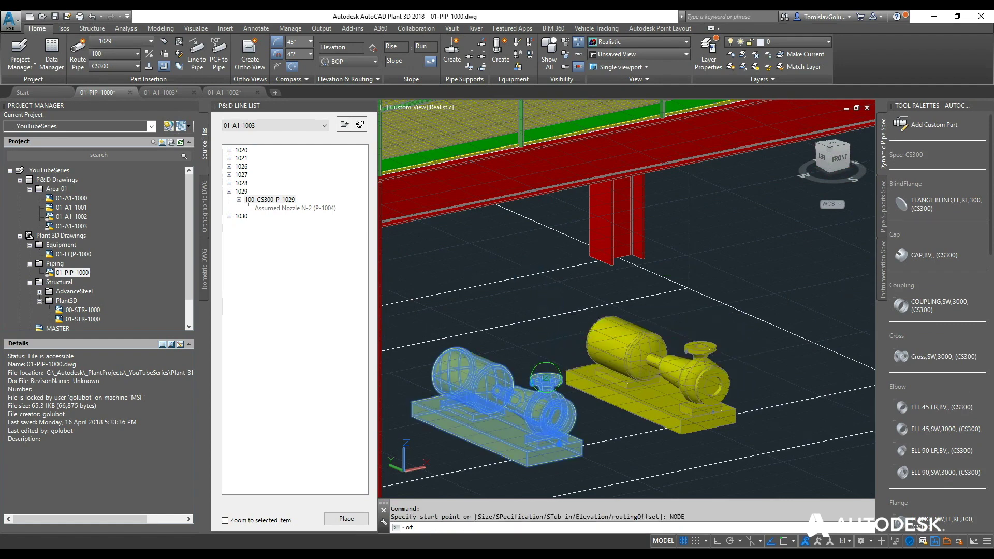
pyautogui.click(551, 373)
# Step: Zoom toward the exchanger and enable NODE snap for the pipe's end point
pyautogui.scroll(-3, 554, 378)
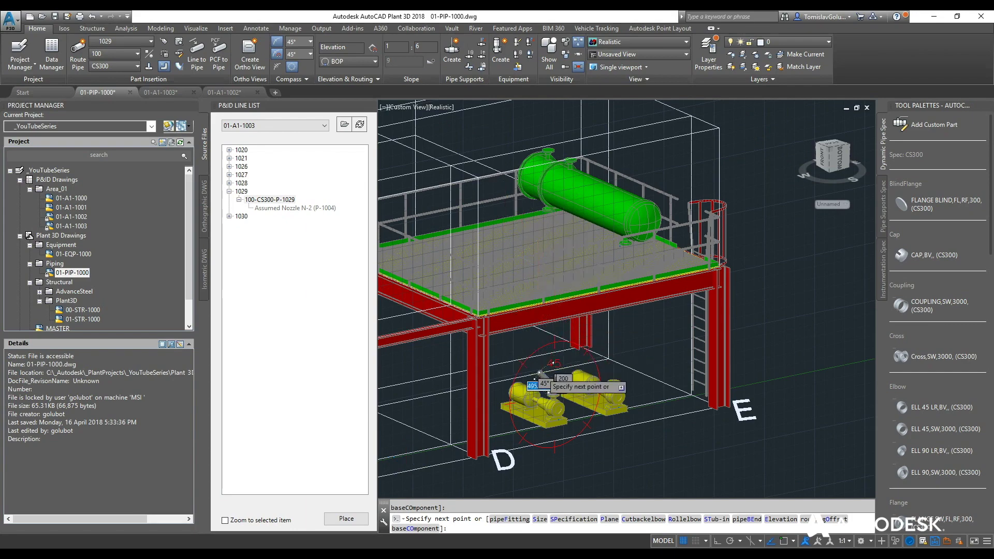
pyautogui.scroll(2, 549, 374)
pyautogui.scroll(1, 549, 381)
pyautogui.scroll(-3, 559, 363)
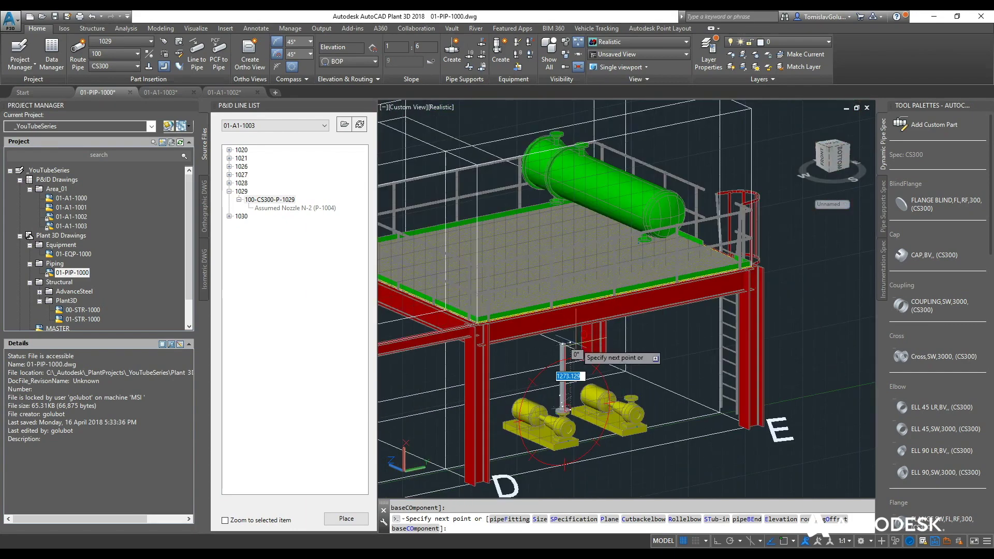
pyautogui.write('NODE')
pyautogui.press('Return')
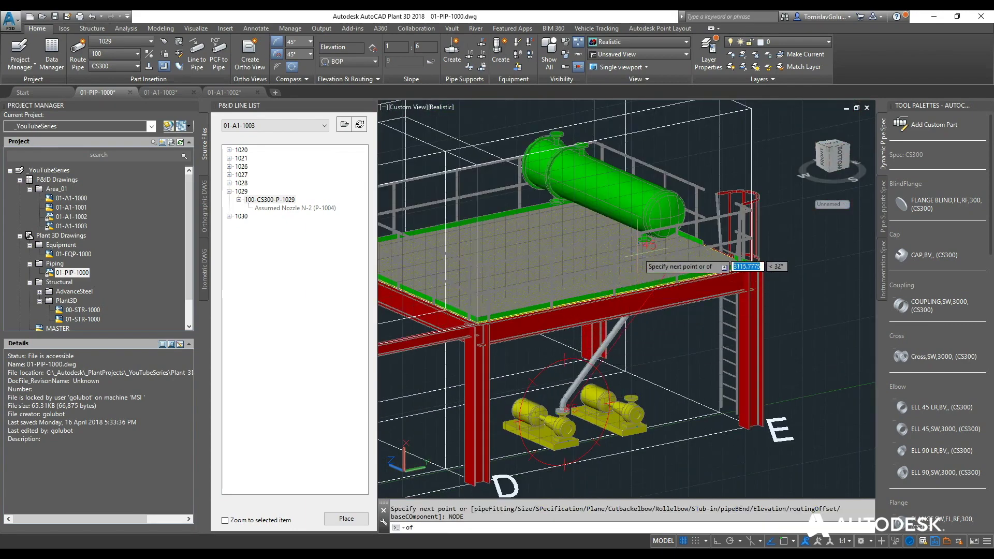
# Step: End the pipe at the exchanger nozzle and cycle routing solutions to 6 of 8
pyautogui.click(645, 240)
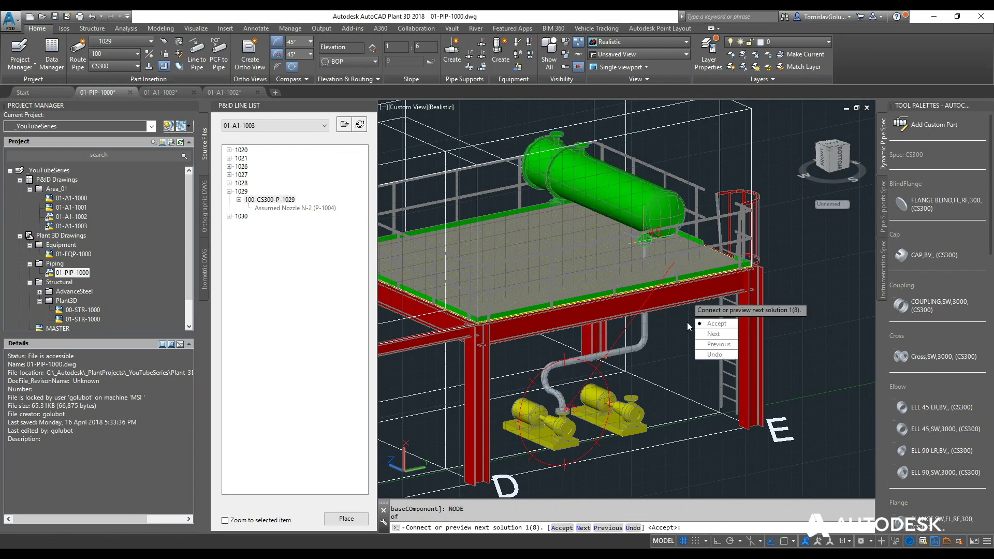
pyautogui.write('N')
pyautogui.press('Return')
pyautogui.write('N')
pyautogui.press('Return')
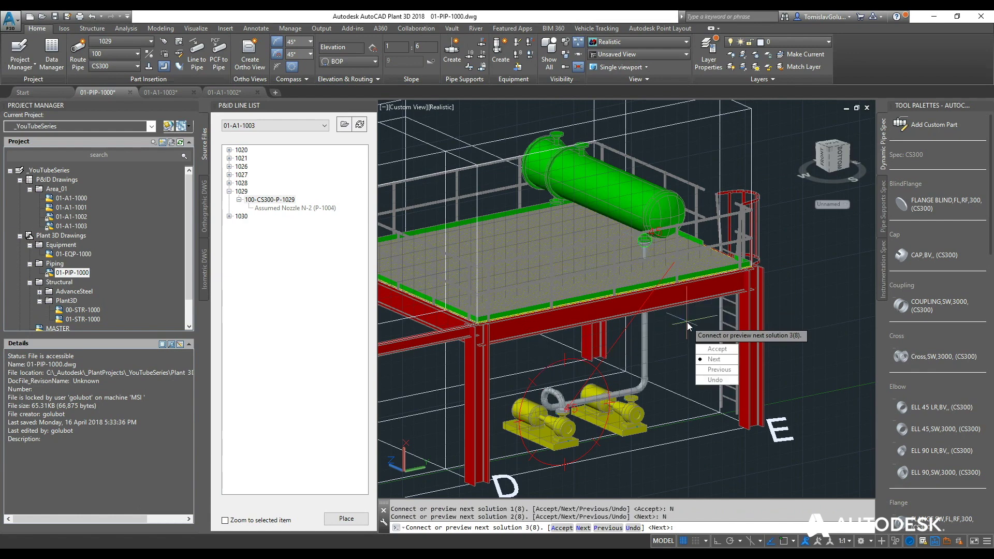
pyautogui.write('N')
pyautogui.press('Return')
pyautogui.write('N')
pyautogui.press('Return')
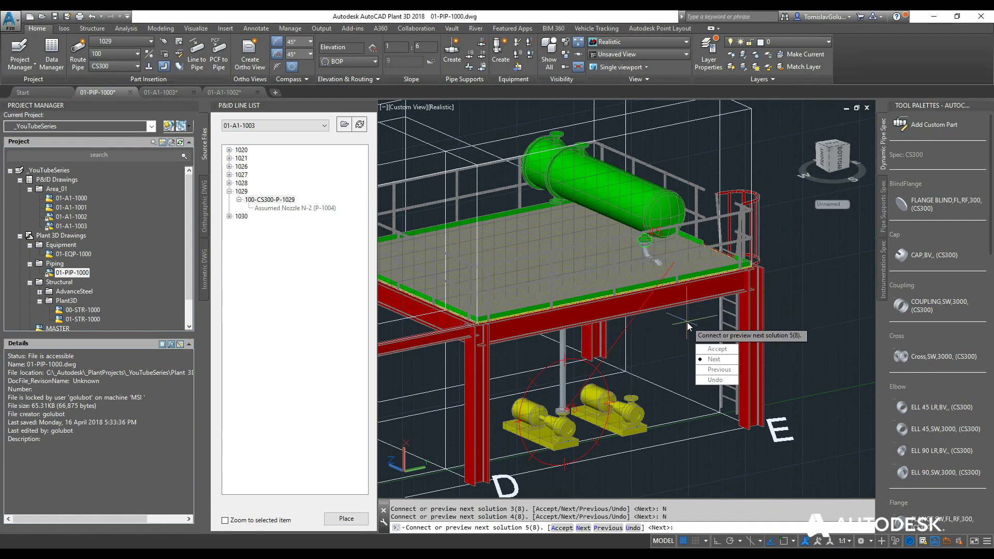
pyautogui.write('N')
pyautogui.press('Return')
pyautogui.write('N')
pyautogui.press('Return')
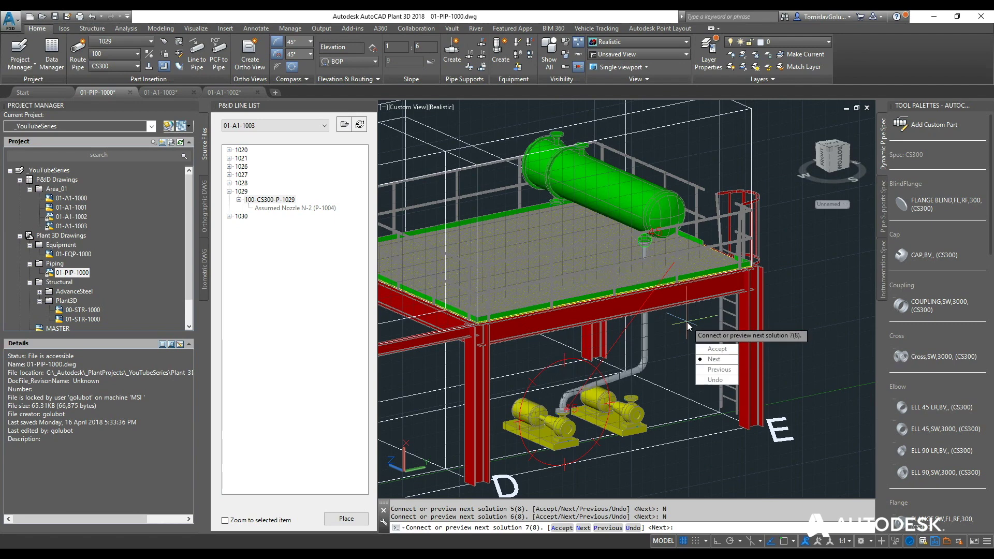
pyautogui.write('N')
pyautogui.press('Return')
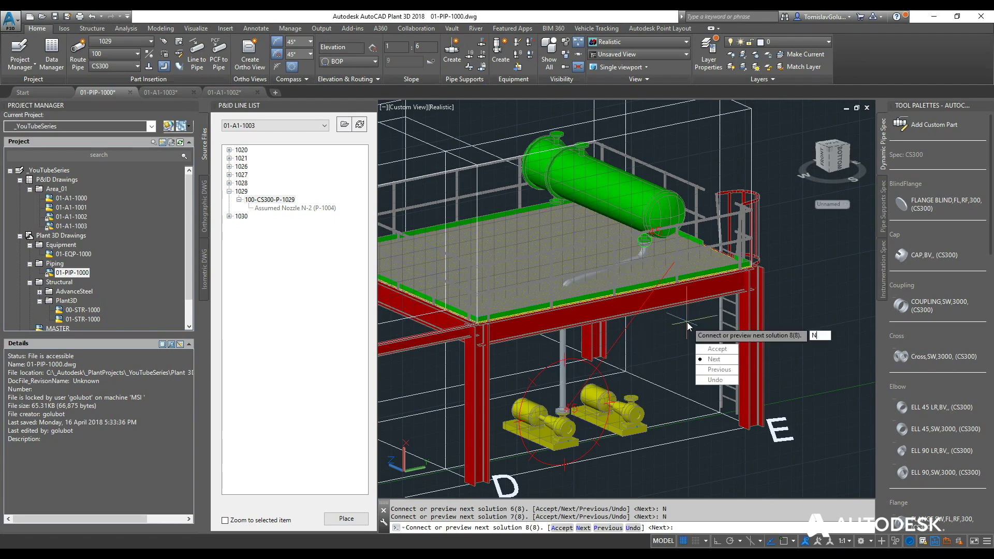
pyautogui.write('N')
pyautogui.press('Return')
pyautogui.write('N')
pyautogui.press('Return')
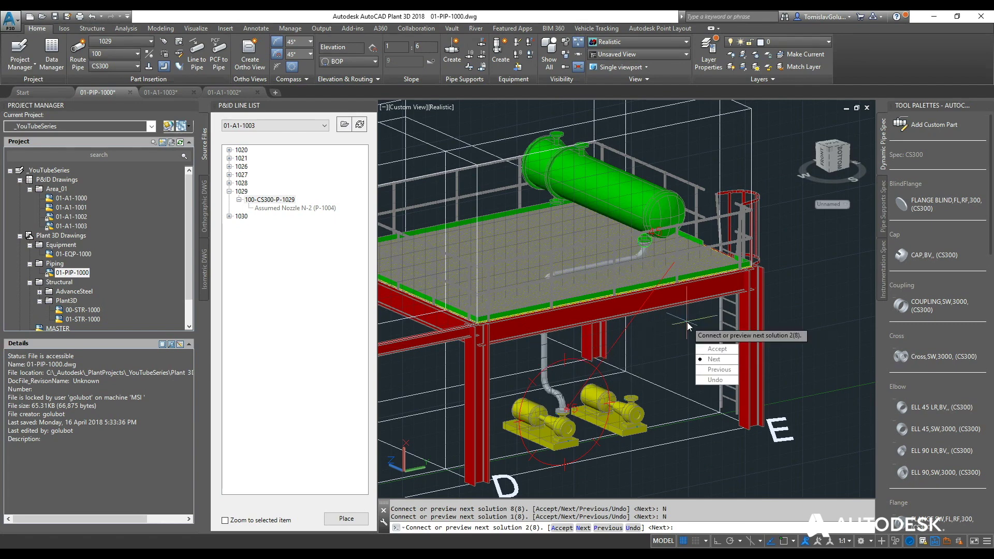
pyautogui.write('N')
pyautogui.press('Return')
pyautogui.write('N')
pyautogui.press('Return')
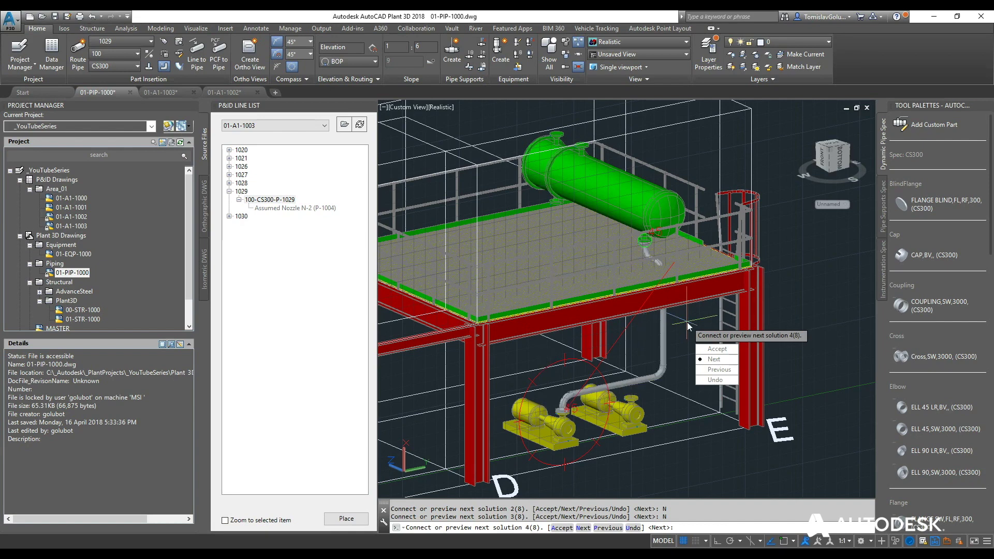
pyautogui.press('Return')
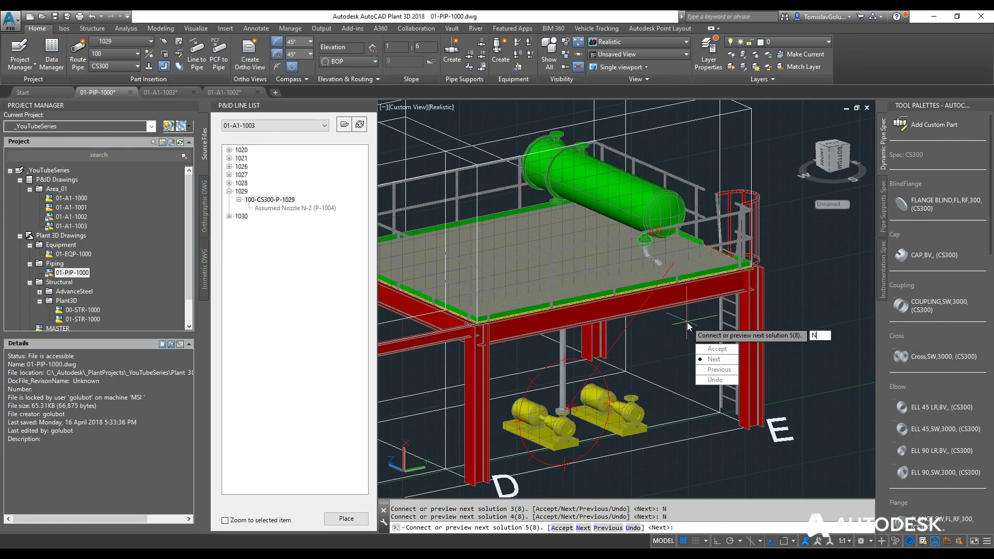
pyautogui.press('Return')
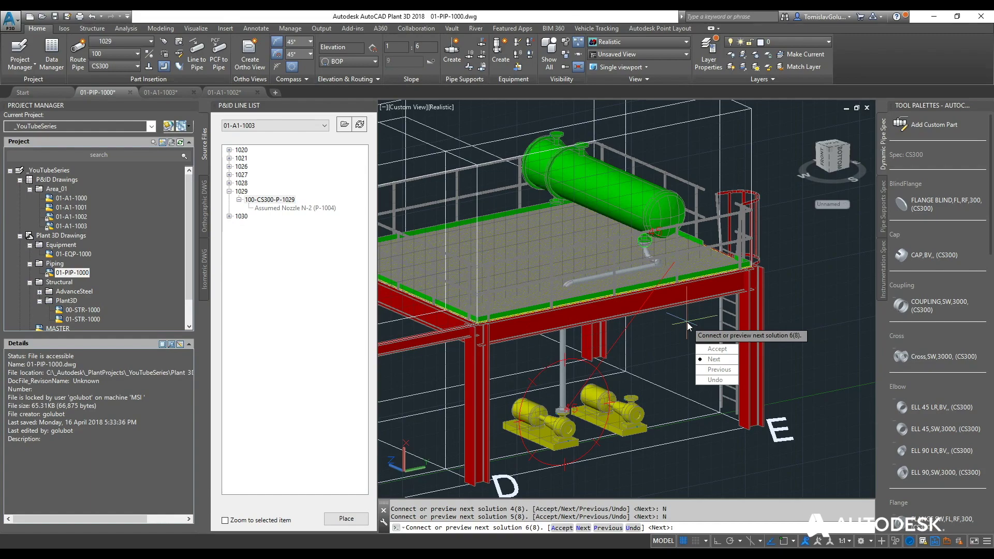
# Step: Inspect the route from the front and beneath the platform, then accept solution 6 of 8
pyautogui.keyDown('shift'); pyautogui.moveTo(689, 326); pyautogui.dragTo(680, 348, button='middle'); pyautogui.keyUp('shift')
pyautogui.scroll(4, 645, 243)
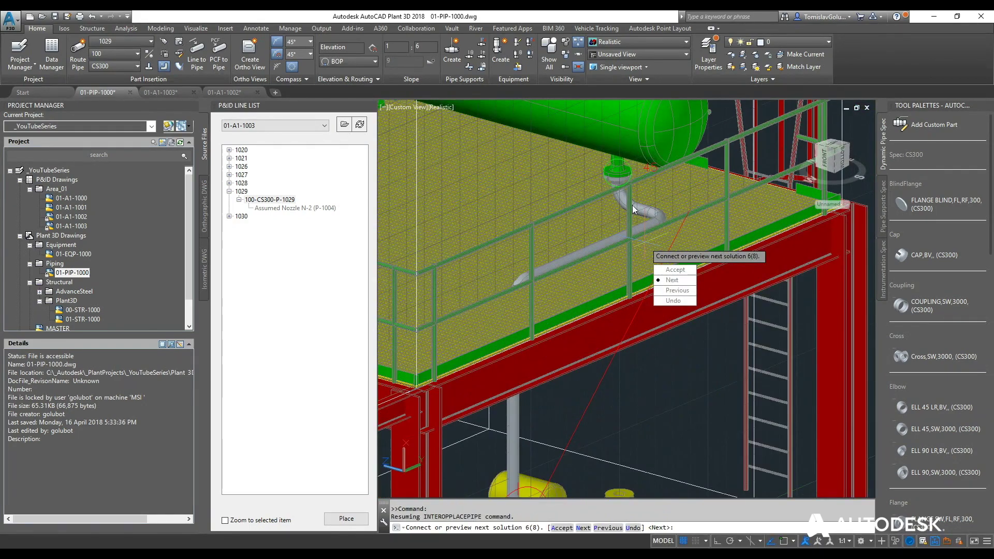
pyautogui.moveTo(625, 287)
pyautogui.keyDown('shift'); pyautogui.mouseDown(button='middle')
pyautogui.moveTo(571, 208)
pyautogui.moveTo(626, 287)
pyautogui.mouseUp(button='middle'); pyautogui.keyUp('shift')
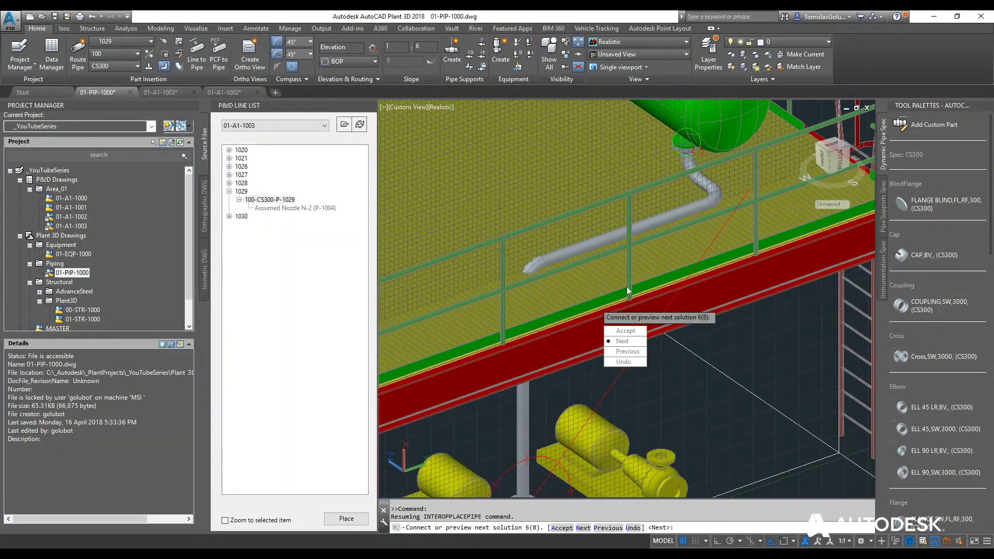
pyautogui.click(625, 330)
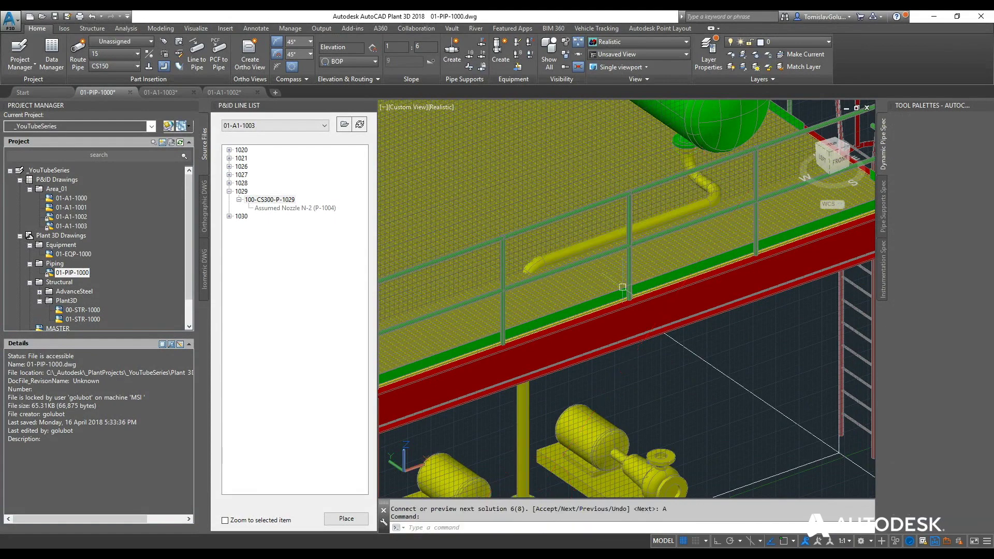
# Step: Convert the sloped 1029 pipe line into six separate pipes and bends
pyautogui.scroll(-3, 746, 308)
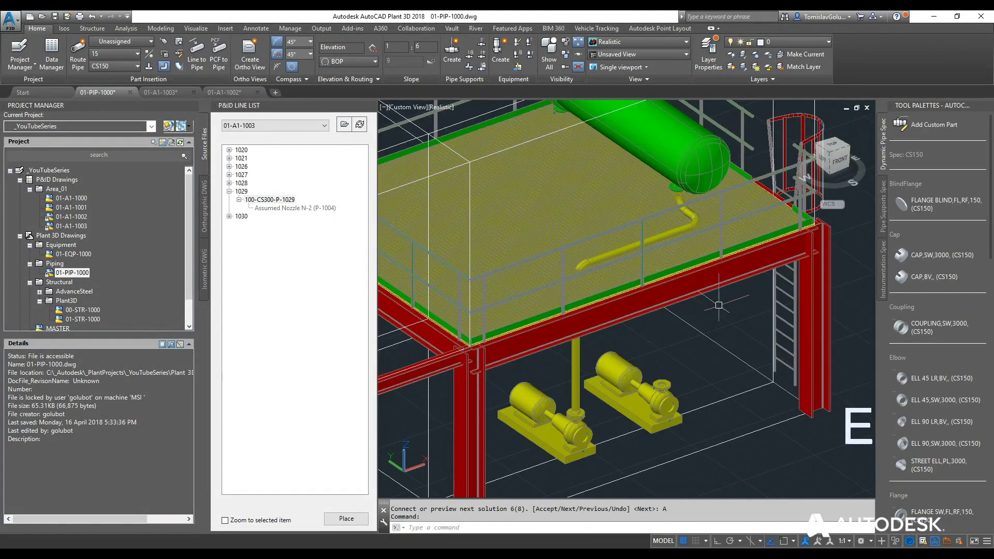
pyautogui.keyDown('shift'); pyautogui.moveTo(735, 306); pyautogui.dragTo(699, 289, button='middle'); pyautogui.keyUp('shift')
pyautogui.scroll(5, 684, 228)
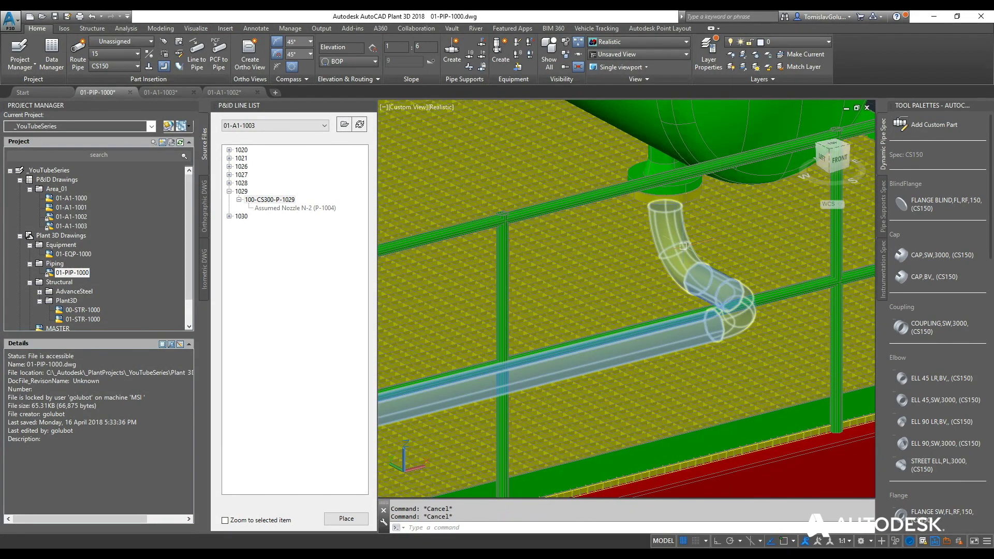
pyautogui.click(165, 66)
pyautogui.click(684, 247)
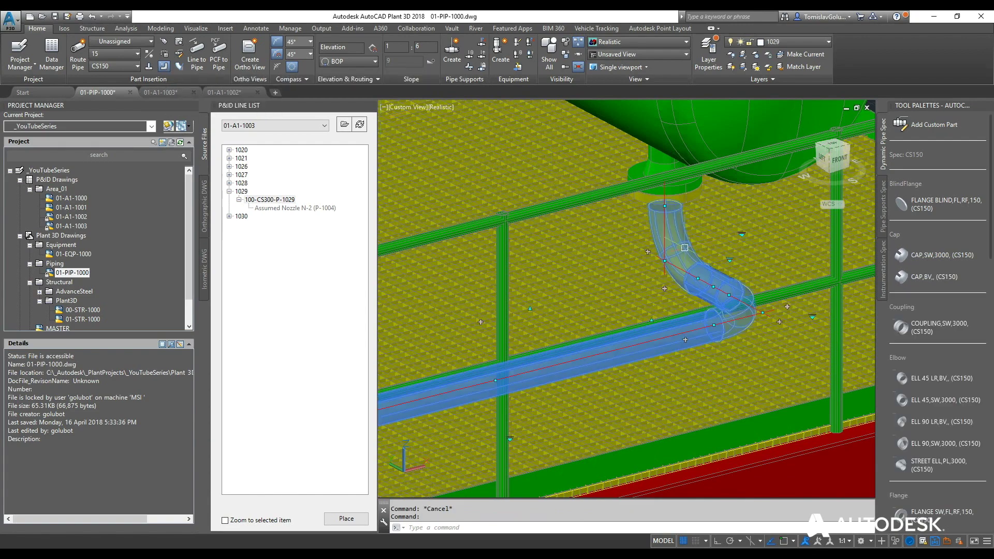
pyautogui.rightClick(676, 247)
pyautogui.click(774, 310)
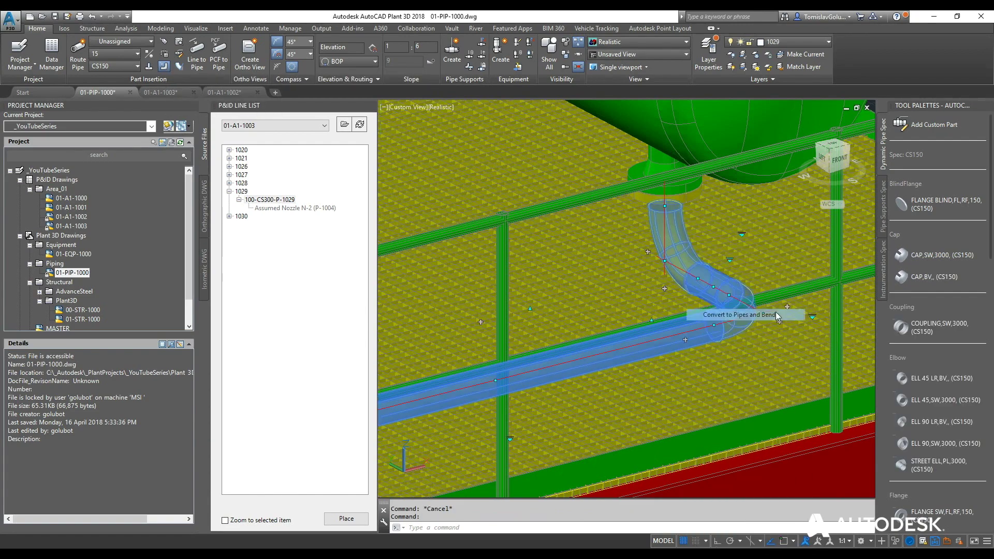
pyautogui.click(676, 246)
pyautogui.press('Escape')
pyautogui.keyDown('shift'); pyautogui.moveTo(725, 249); pyautogui.dragTo(569, 191, button='middle'); pyautogui.keyUp('shift')
# Step: Delete the pipe bend below the nozzle
pyautogui.scroll(2, 679, 269)
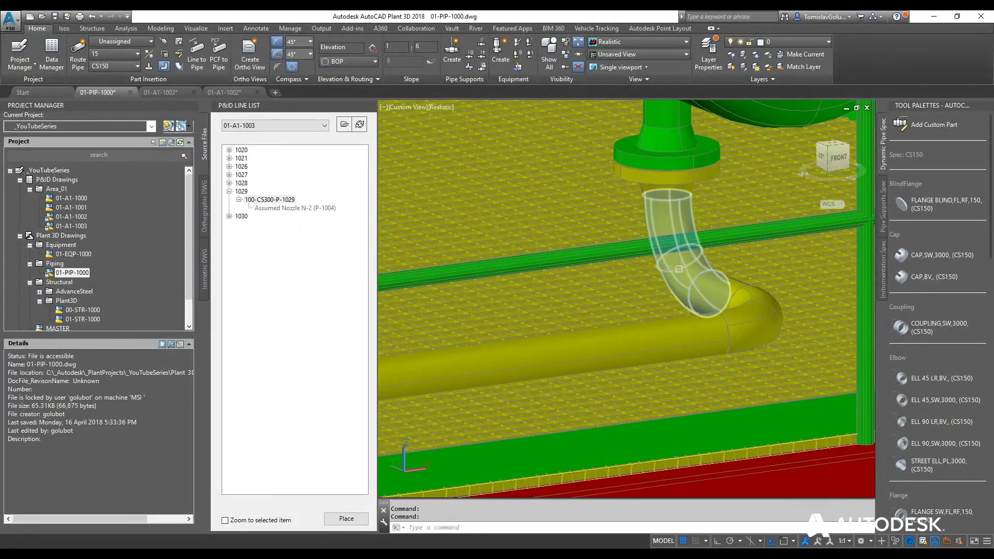
pyautogui.click(676, 268)
pyautogui.press('Delete')
# Step: Lower the horizontal pipe to bottom-of-pipe elevation 2500 so it rests on the beam
pyautogui.scroll(-3, 673, 199)
pyautogui.click(648, 232)
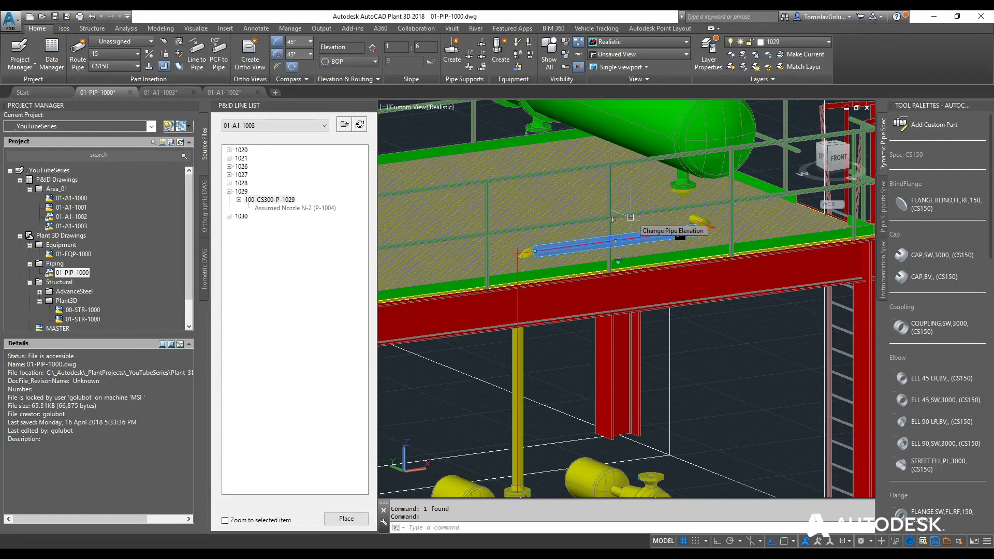
pyautogui.click(630, 217)
pyautogui.press('Tab')
pyautogui.press('Tab')
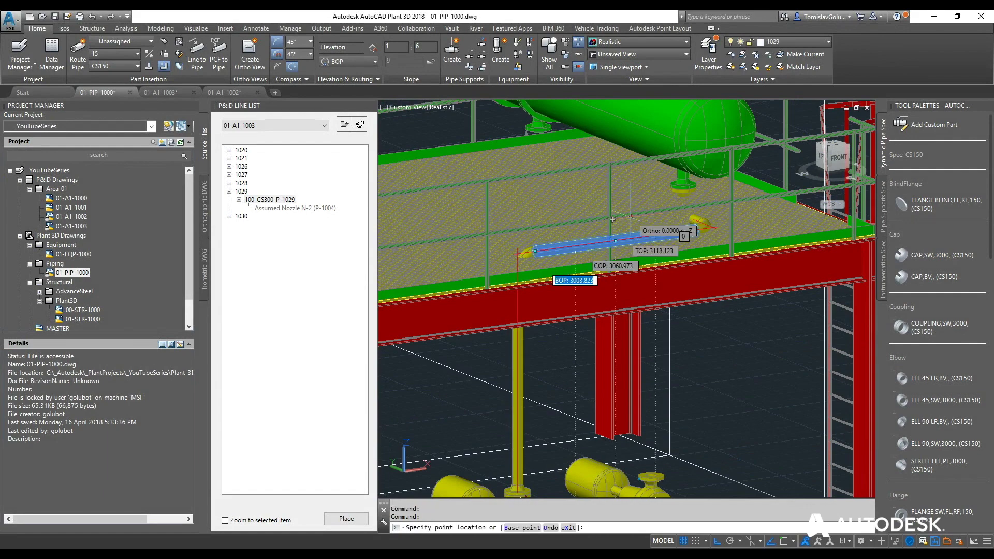
pyautogui.write('2500')
pyautogui.press('Return')
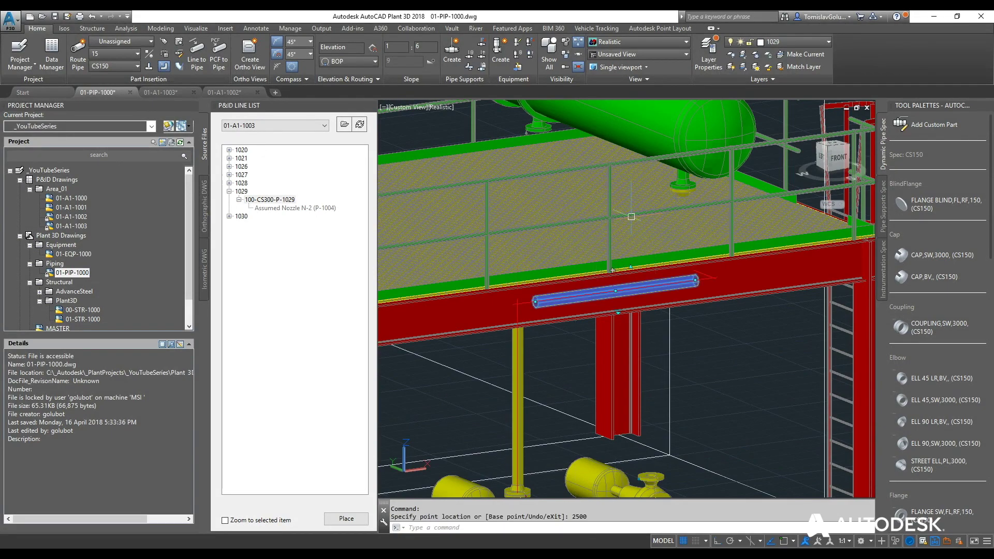
pyautogui.press('Escape')
pyautogui.keyDown('shift'); pyautogui.moveTo(631, 216); pyautogui.dragTo(702, 411, button='middle'); pyautogui.keyUp('shift')
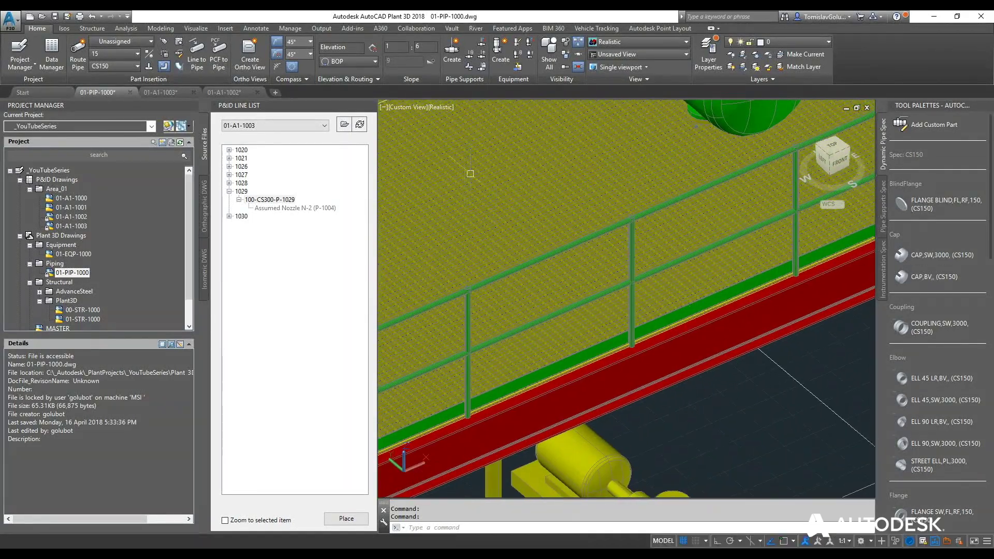
# Step: Switch the viewport visual style to 2D Wireframe
pyautogui.click(442, 111)
pyautogui.click(458, 132)
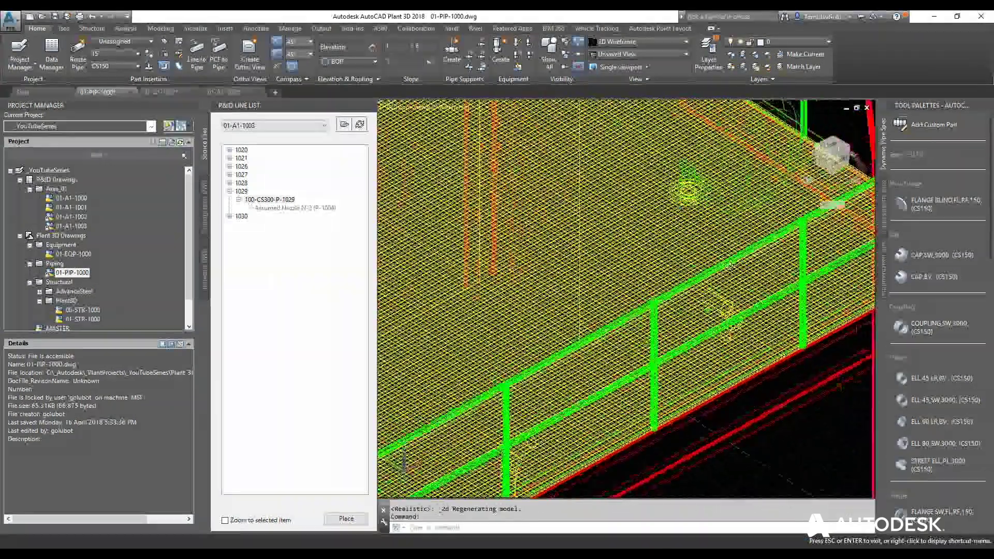
pyautogui.moveTo(734, 264)
pyautogui.keyDown('shift'); pyautogui.mouseDown(button='middle')
pyautogui.moveTo(727, 280)
pyautogui.moveTo(741, 250)
pyautogui.moveTo(727, 261)
pyautogui.mouseUp(button='middle'); pyautogui.keyUp('shift')
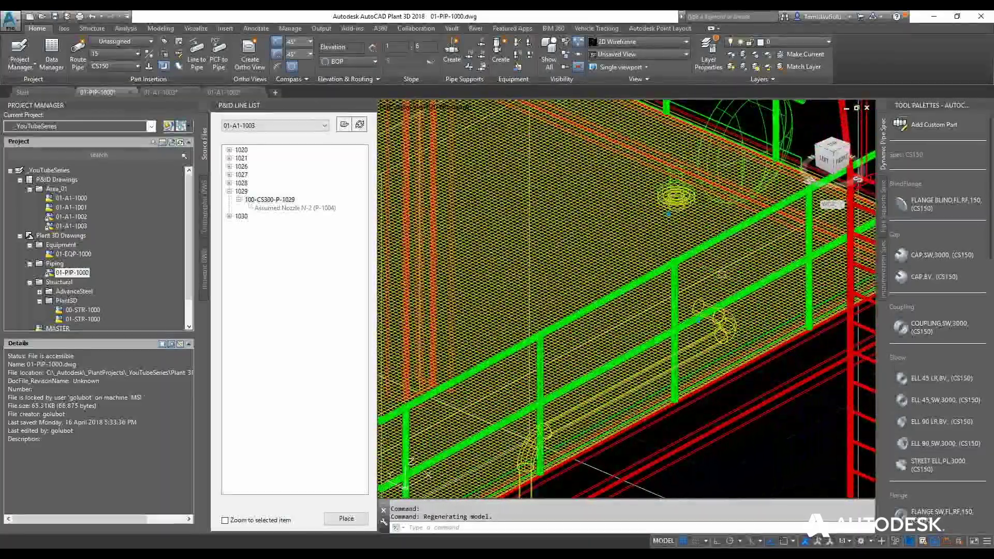
# Step: Freeze the 01-STR-1000|Grate layer to hide the grating
pyautogui.press('Return')
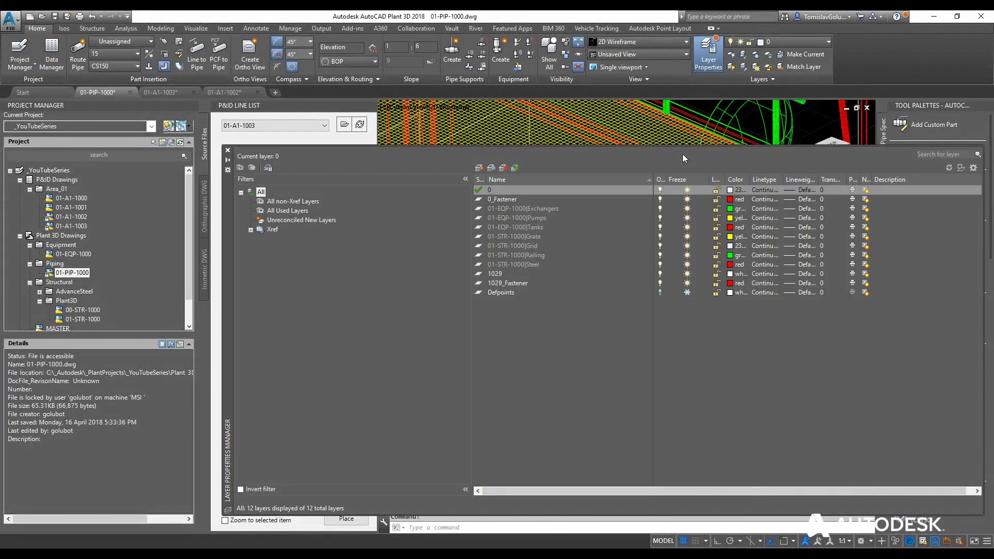
pyautogui.click(541, 236)
pyautogui.click(687, 237)
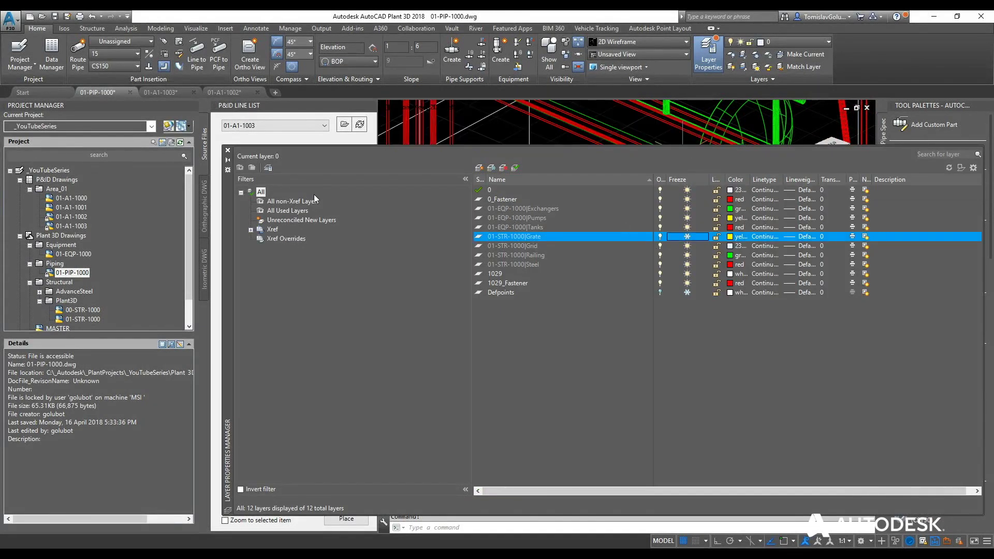
pyautogui.click(228, 152)
# Step: Route a pipe from the elbow up to the exchanger nozzle using a NODE snap
pyautogui.scroll(3, 606, 239)
pyautogui.moveTo(605, 238); pyautogui.dragTo(517, 253, button='middle')
pyautogui.click(696, 333)
pyautogui.click(677, 335)
pyautogui.write('NODE')
pyautogui.press('Return')
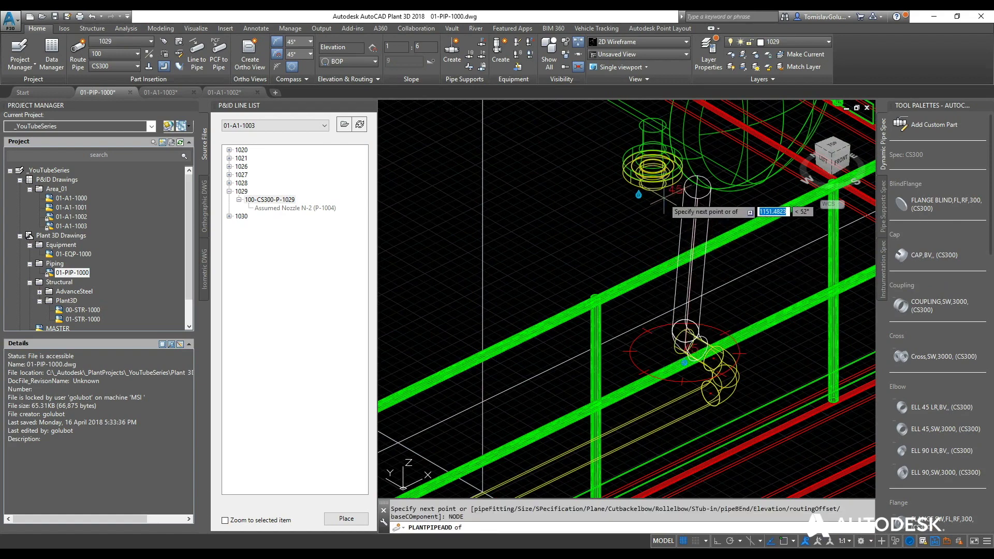
pyautogui.click(655, 192)
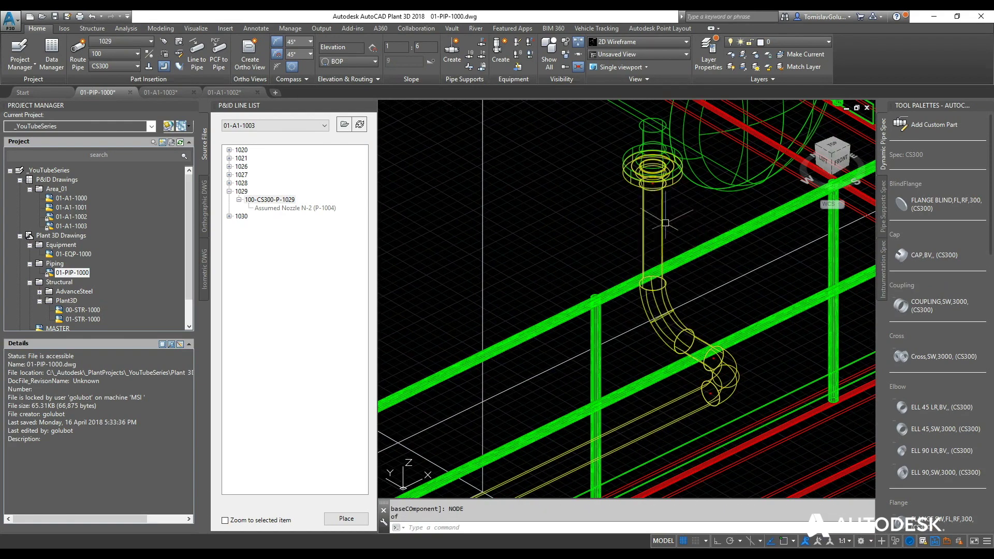
# Step: Check the 01-A1-1003 P&ID drawing, then return to the 01-PIP-1000 model
pyautogui.scroll(-2, 682, 268)
pyautogui.scroll(-3, 606, 244)
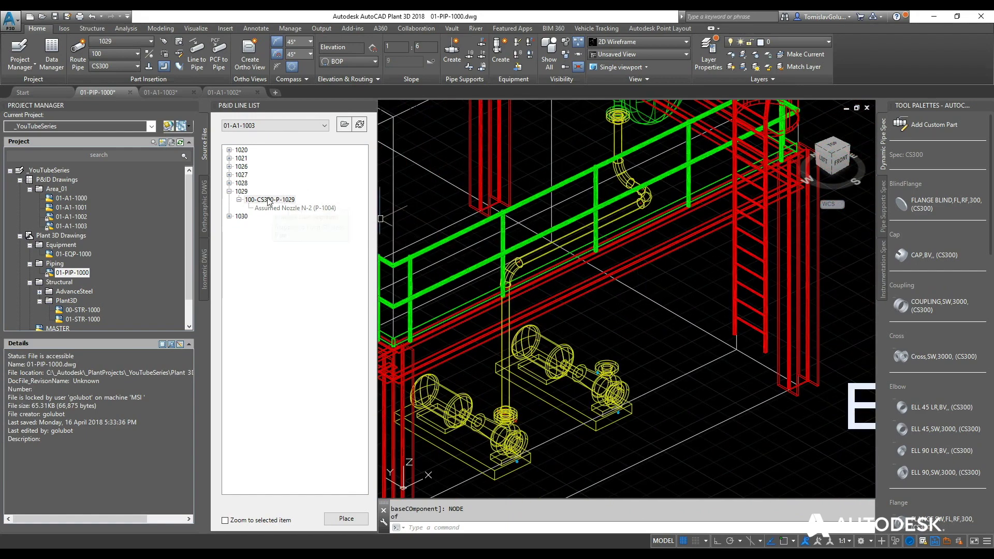
pyautogui.click(172, 92)
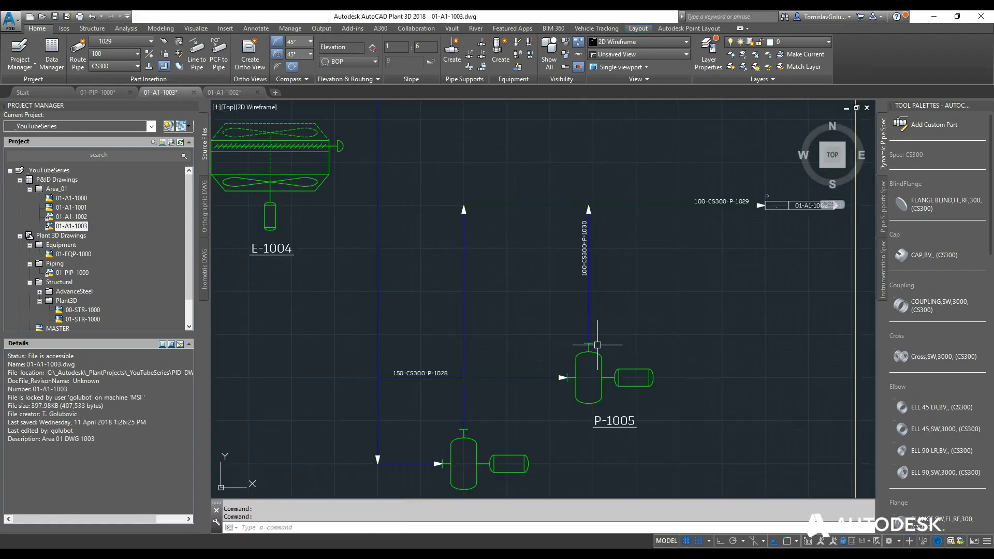
pyautogui.click(98, 92)
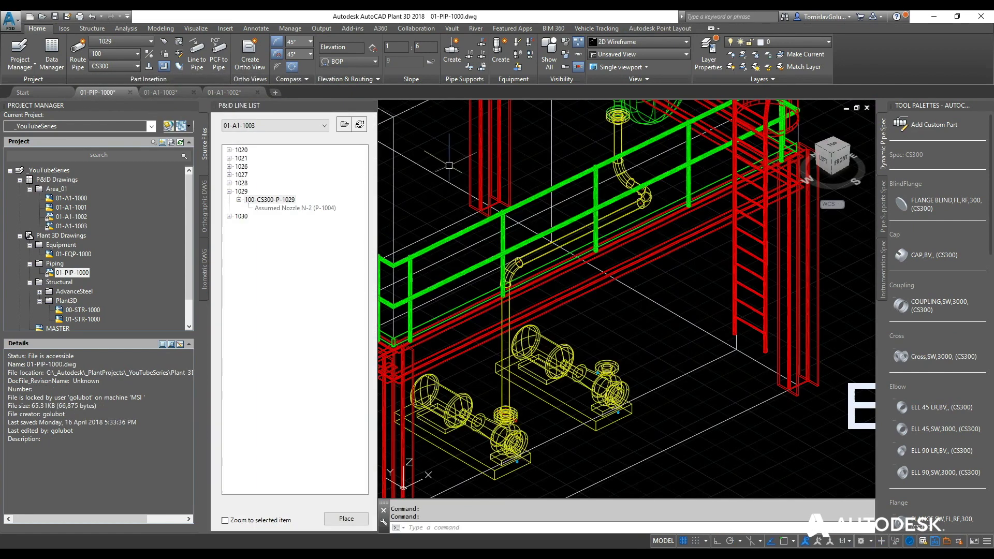
# Step: Place line 100-CS300-P-1030 from the pump nozzle, joining the overhead pipe perpendicularly
pyautogui.click(228, 216)
pyautogui.click(264, 225)
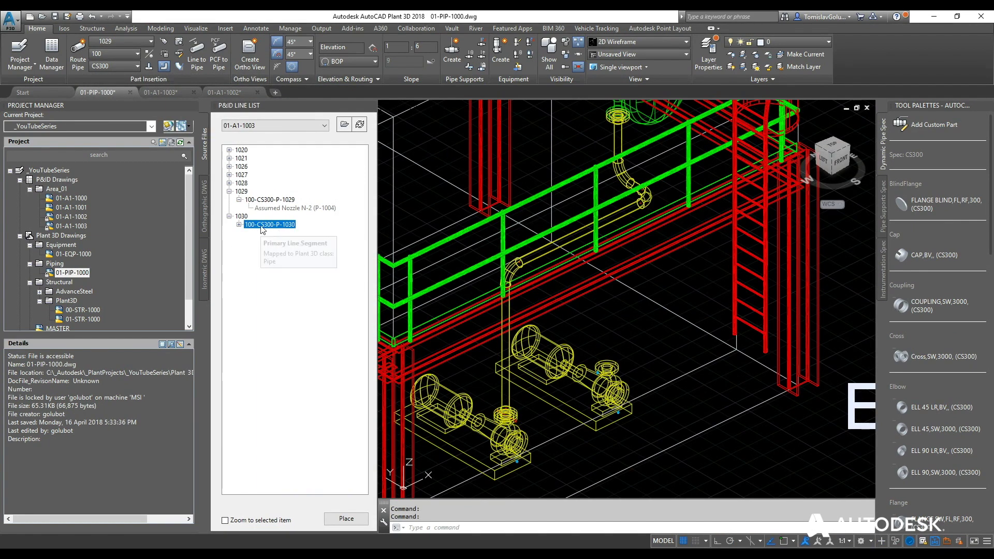
pyautogui.rightClick(262, 225)
pyautogui.click(265, 233)
pyautogui.write('NO')
pyautogui.write('Z')
pyautogui.press('Return')
pyautogui.click(609, 365)
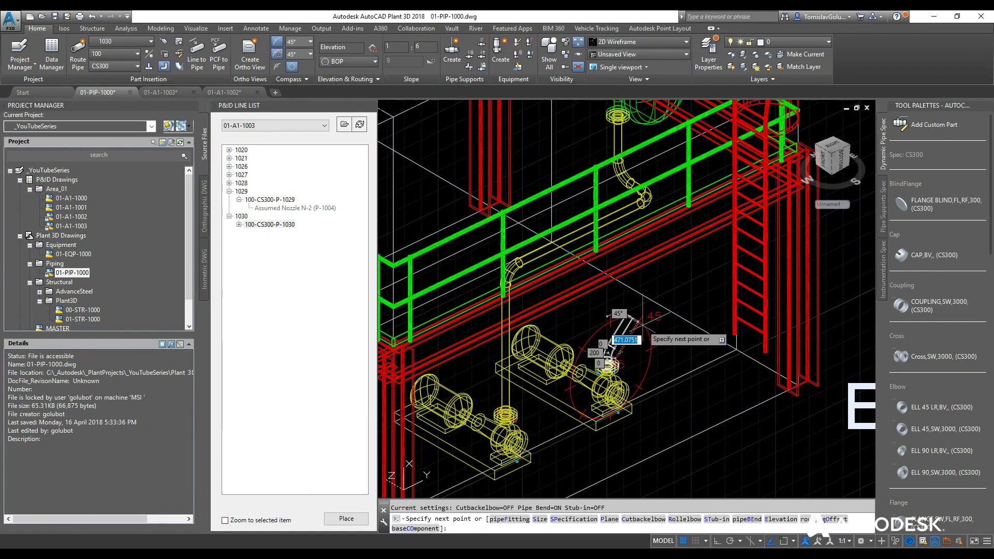
pyautogui.write('PER')
pyautogui.press('Return')
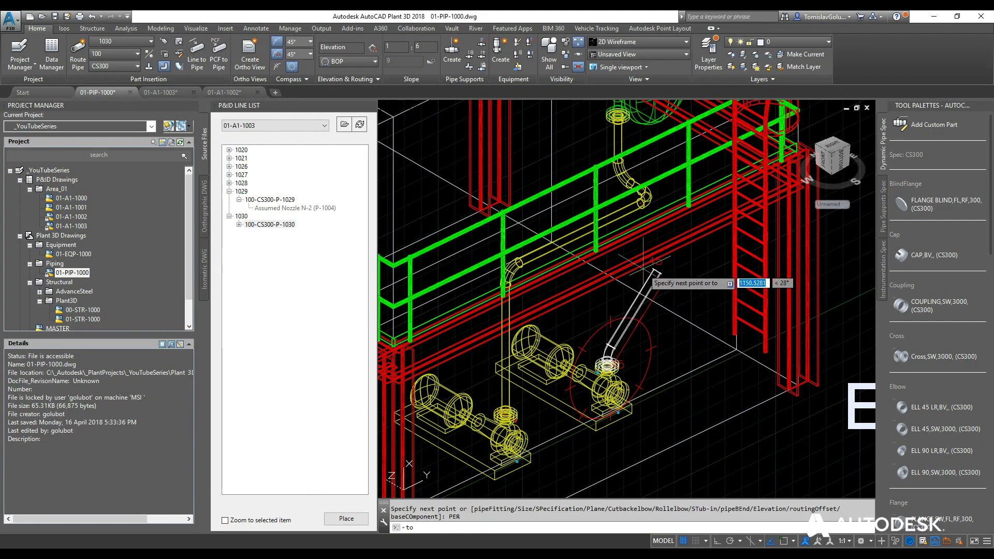
pyautogui.click(607, 220)
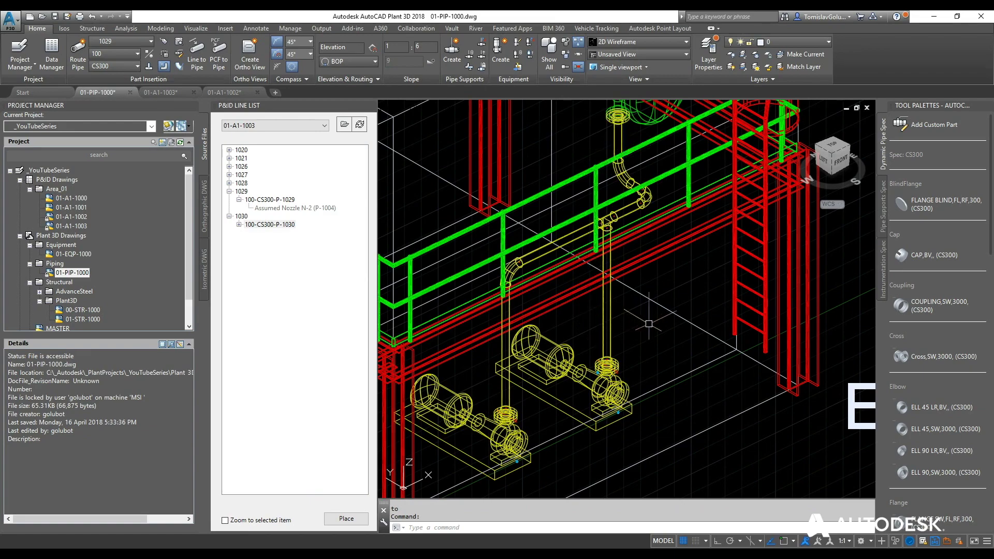
pyautogui.moveTo(673, 317)
pyautogui.keyDown('shift'); pyautogui.mouseDown(button='middle')
pyautogui.moveTo(618, 307)
pyautogui.moveTo(544, 272)
pyautogui.moveTo(595, 295)
pyautogui.moveTo(381, 134)
pyautogui.mouseUp(button='middle'); pyautogui.keyUp('shift')
# Step: Switch the model's visual style to Realistic
pyautogui.click(454, 113)
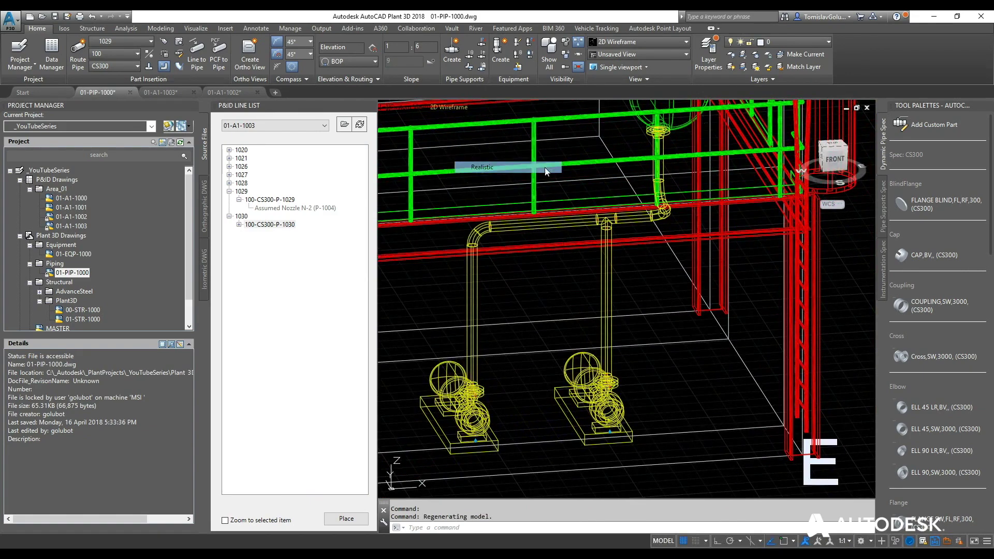
pyautogui.click(511, 160)
pyautogui.keyDown('shift'); pyautogui.moveTo(562, 253); pyautogui.dragTo(531, 305, button='middle'); pyautogui.keyUp('shift')
# Step: Inspect the shaded model from several angles, then display P&ID drawing 01-A1-1003
pyautogui.scroll(3, 639, 218)
pyautogui.scroll(-3, 686, 240)
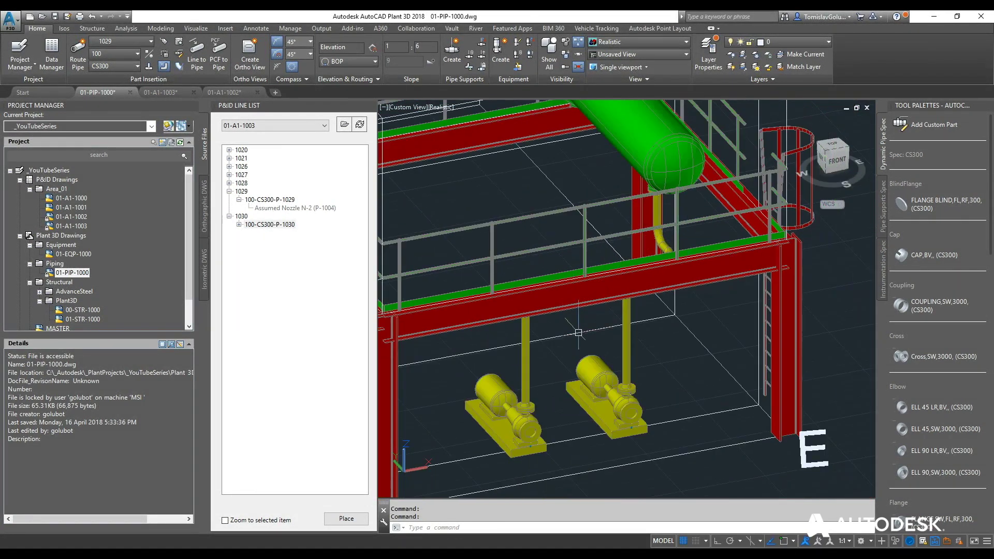
pyautogui.scroll(-2, 575, 329)
pyautogui.scroll(3, 576, 304)
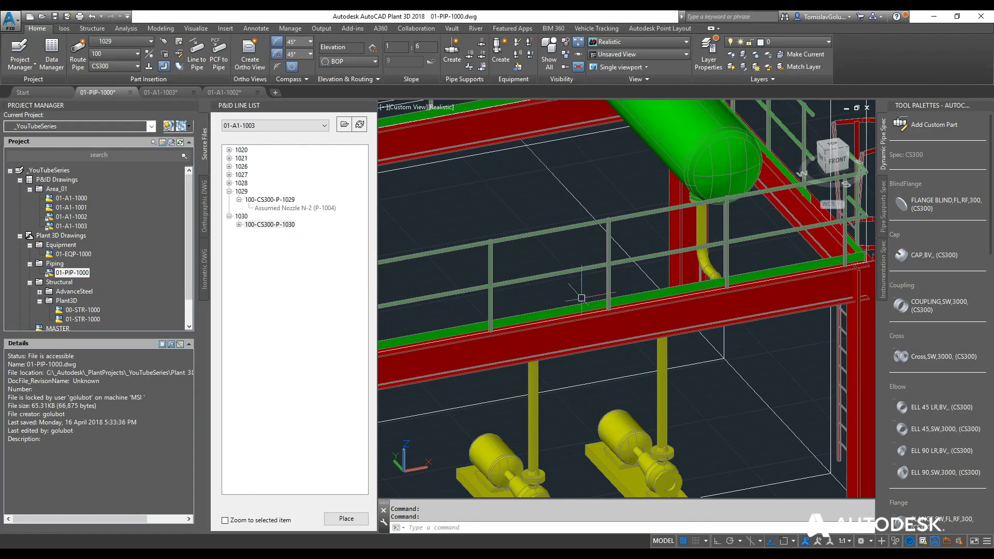
pyautogui.scroll(-3, 588, 287)
pyautogui.keyDown('shift'); pyautogui.moveTo(585, 305); pyautogui.dragTo(629, 365, button='middle'); pyautogui.keyUp('shift')
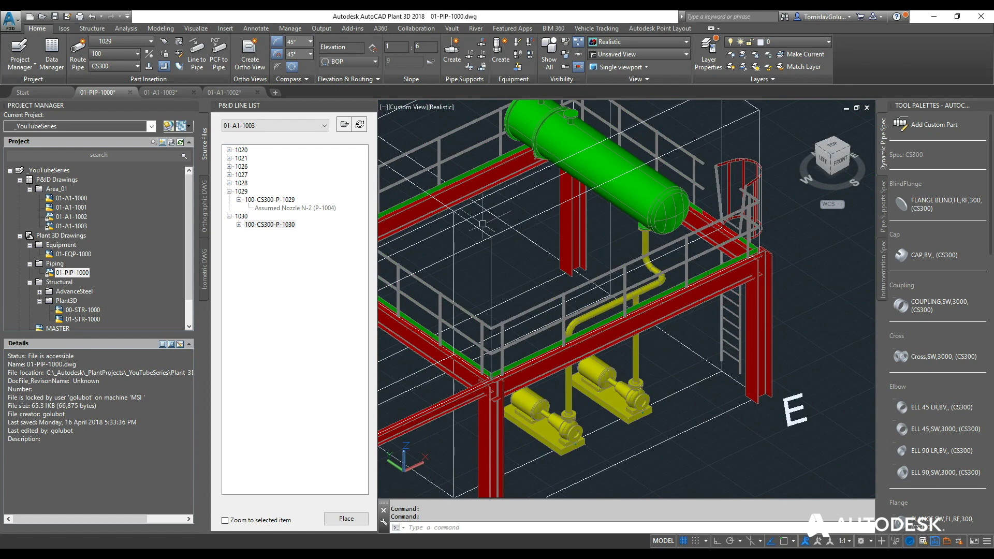
pyautogui.click(162, 93)
# Step: Return to the 01-PIP-1000 model, reframe the view, and close the P&ID Line List palette
pyautogui.scroll(-3, 578, 264)
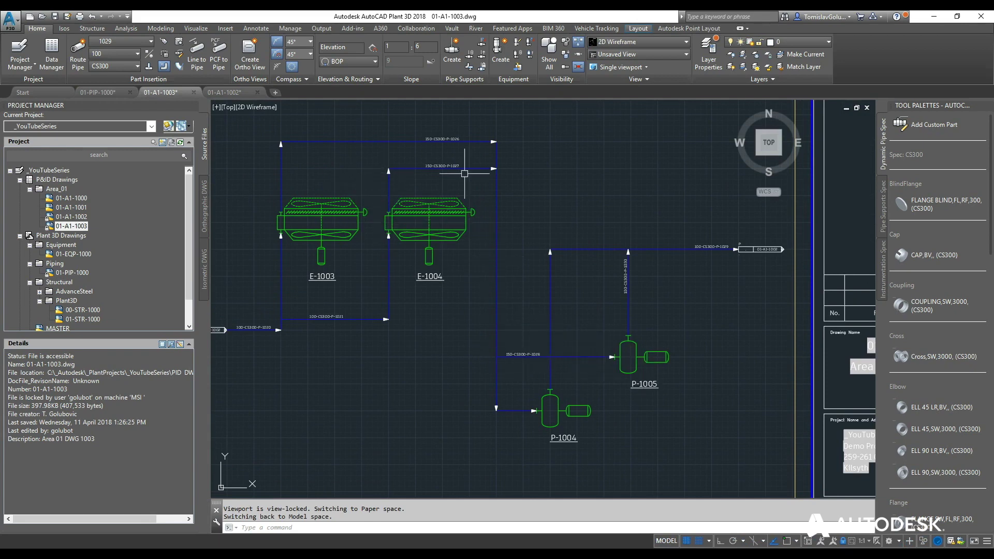
pyautogui.click(97, 93)
pyautogui.scroll(-3, 490, 236)
pyautogui.scroll(4, 489, 235)
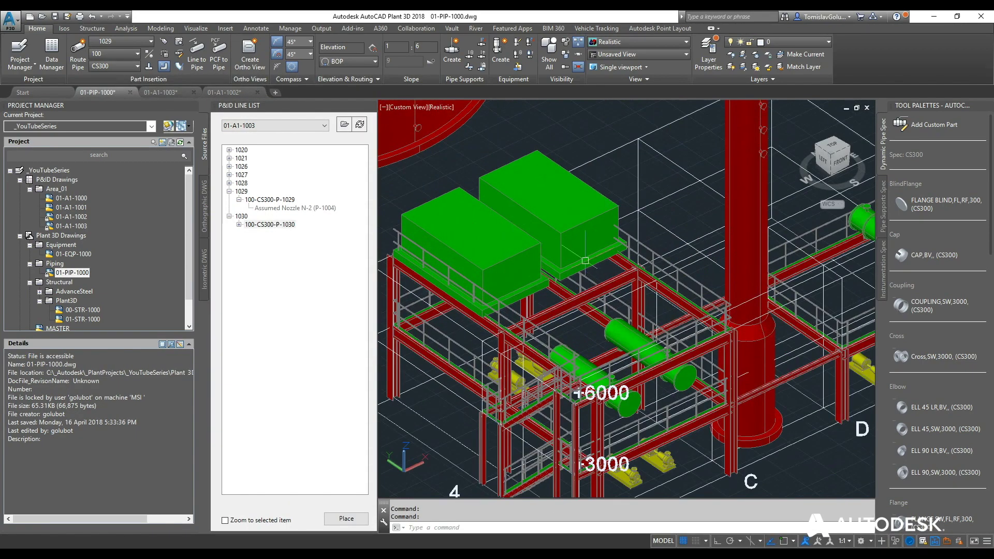
pyautogui.scroll(-3, 642, 243)
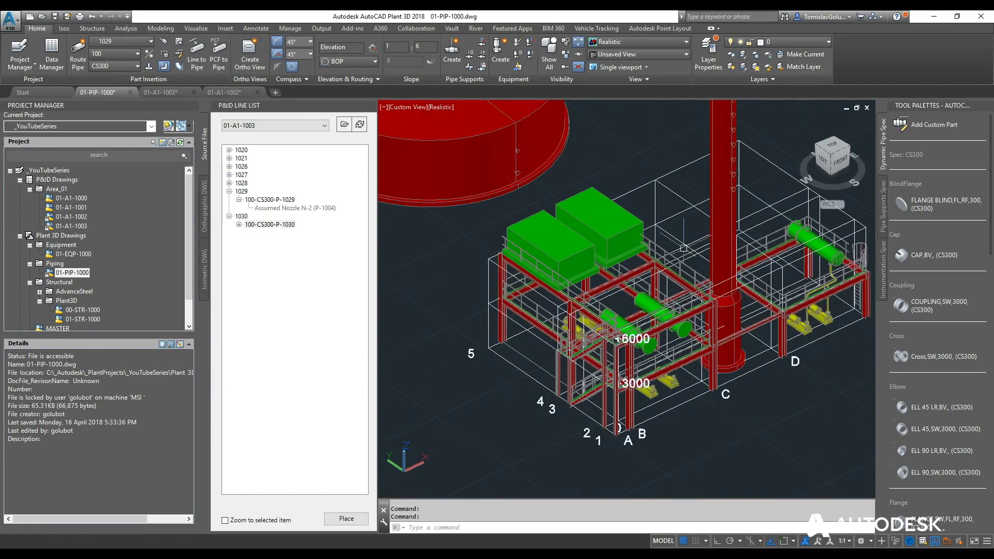
pyautogui.moveTo(552, 254); pyautogui.dragTo(402, 289, button='middle')
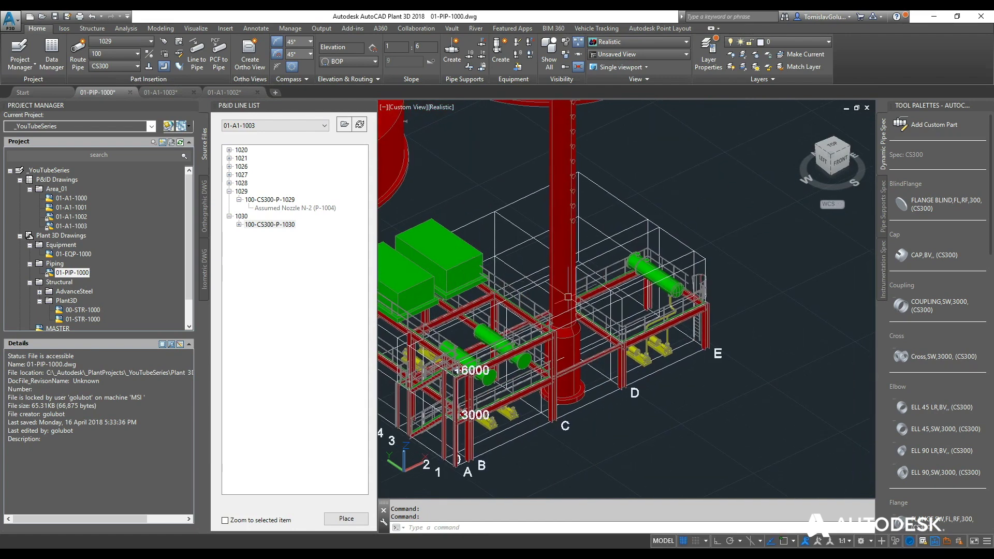
pyautogui.scroll(-2, 702, 326)
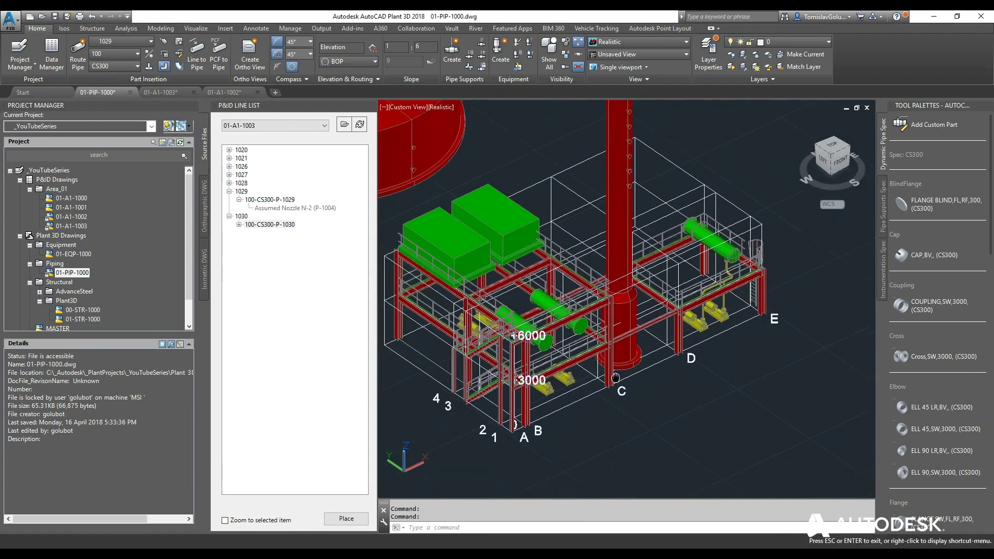
pyautogui.scroll(2, 663, 316)
pyautogui.scroll(5, 664, 316)
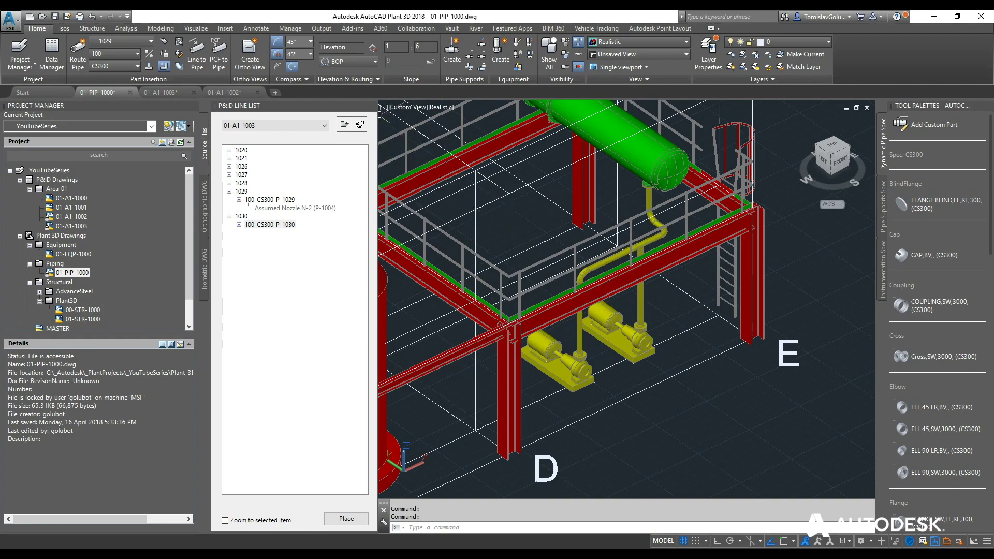
pyautogui.click(371, 106)
pyautogui.scroll(-5, 445, 233)
pyautogui.moveTo(556, 236); pyautogui.dragTo(517, 269, button='middle')
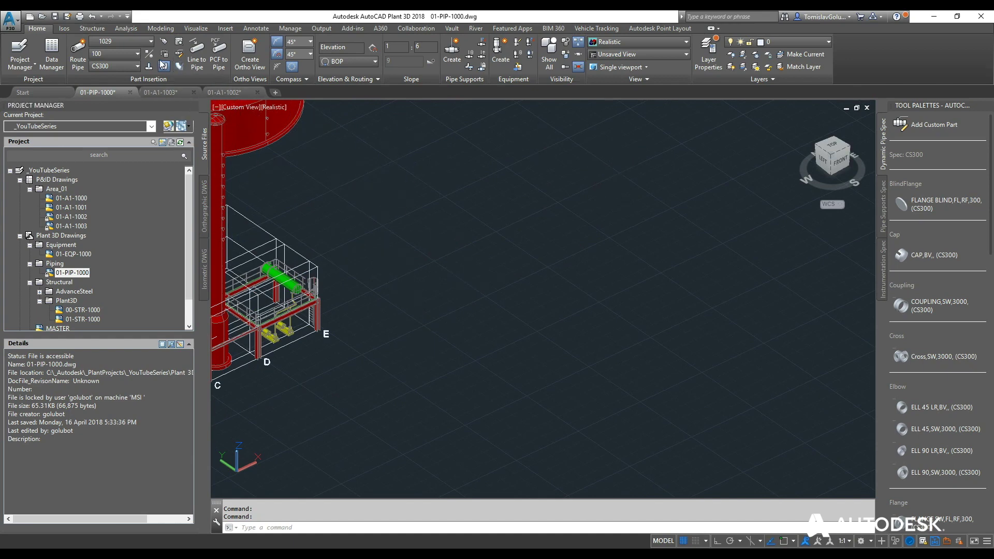
pyautogui.click(147, 41)
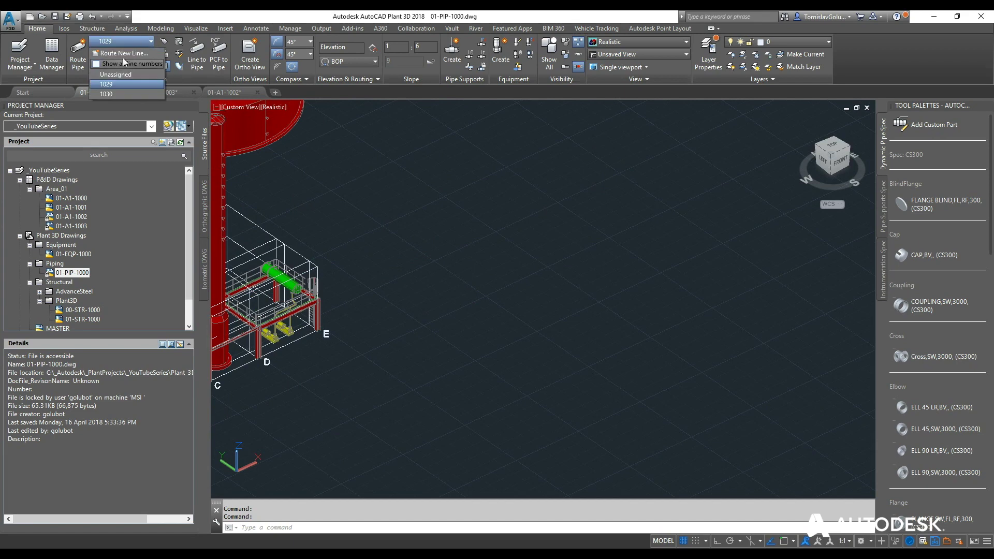
pyautogui.click(124, 53)
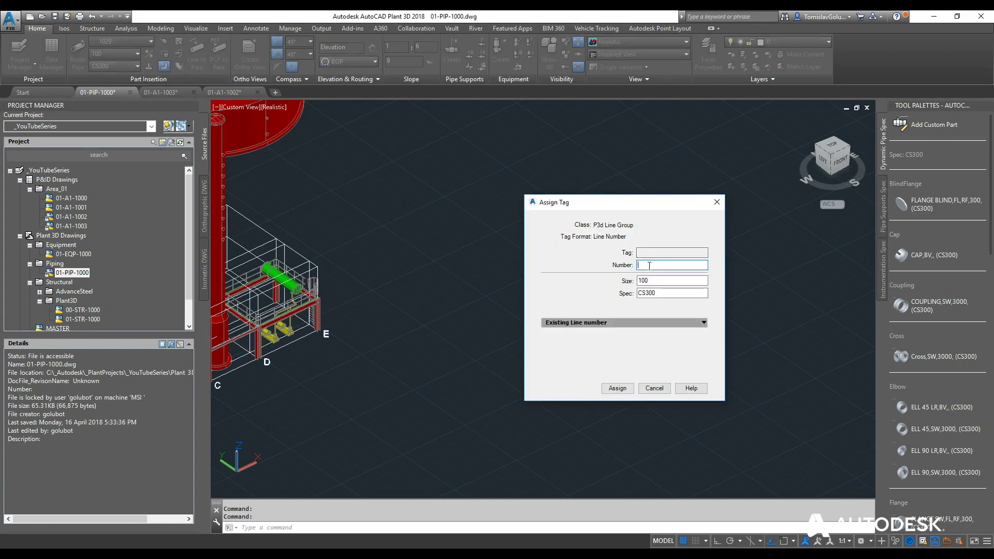
pyautogui.click(655, 387)
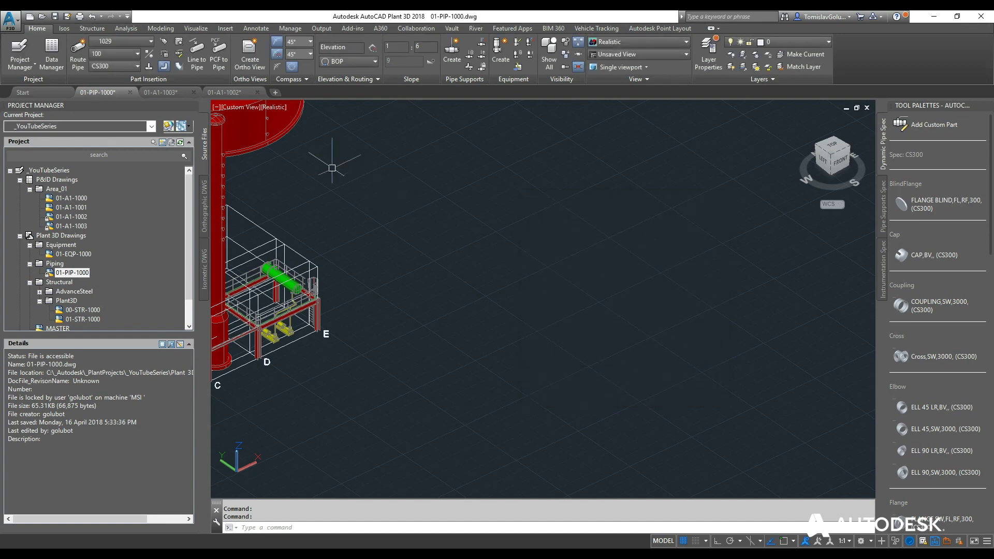
# Step: Start a free-routed pipe in open space with runs of 2000 and 1500
pyautogui.click(78, 62)
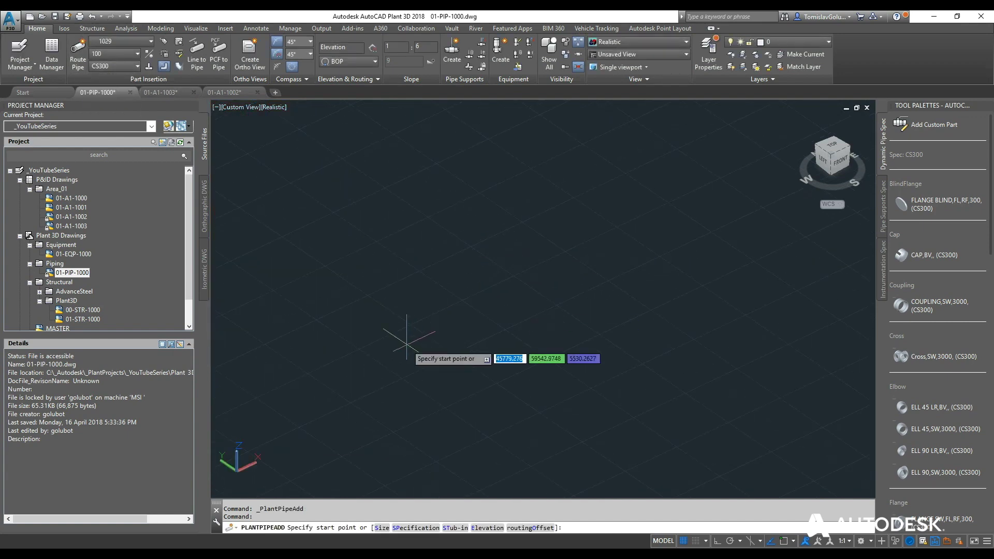
pyautogui.click(351, 367)
pyautogui.scroll(2, 403, 343)
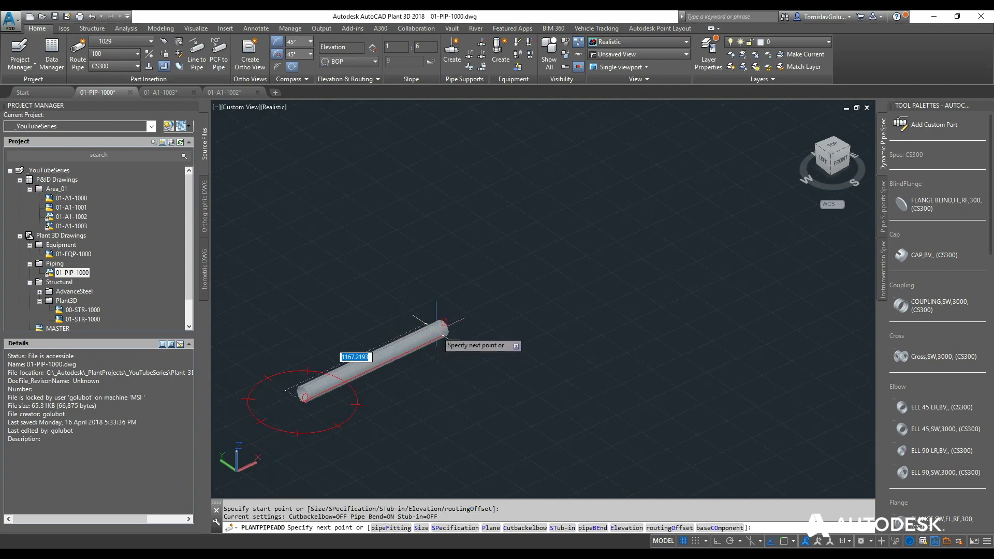
pyautogui.write('2000')
pyautogui.press('Return')
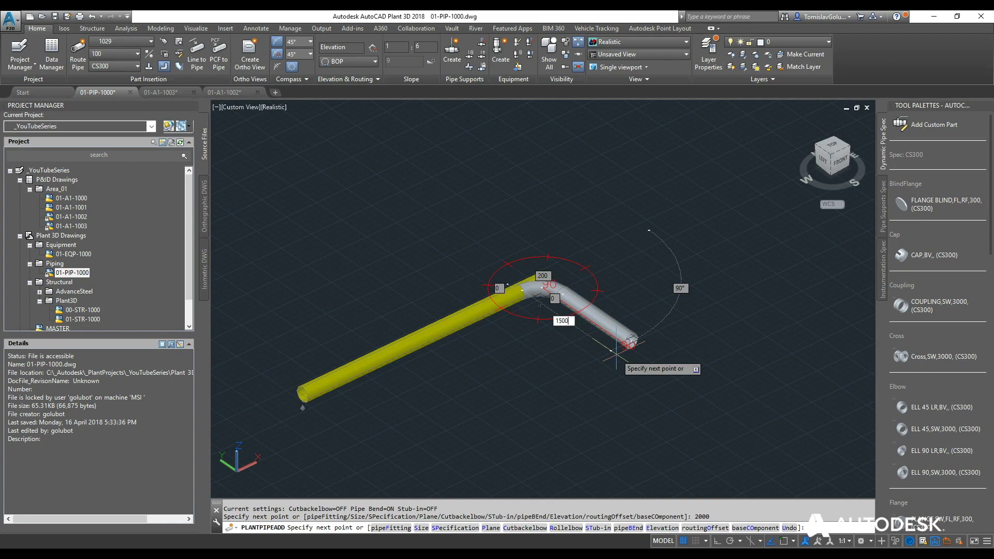
pyautogui.press('Return')
# Step: Add a third run, then a vertical rise on the vertical routing plane
pyautogui.scroll(-4, 617, 354)
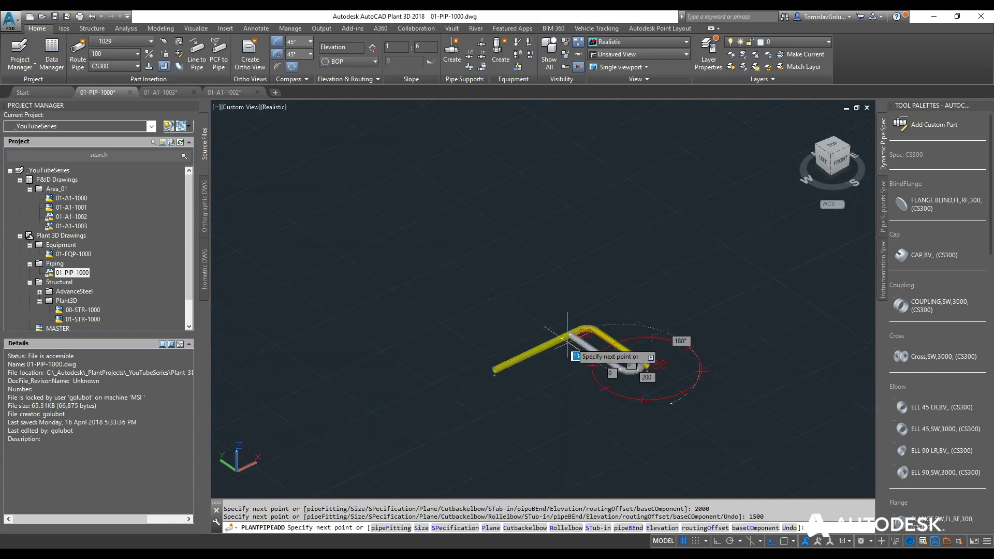
pyautogui.click(762, 307)
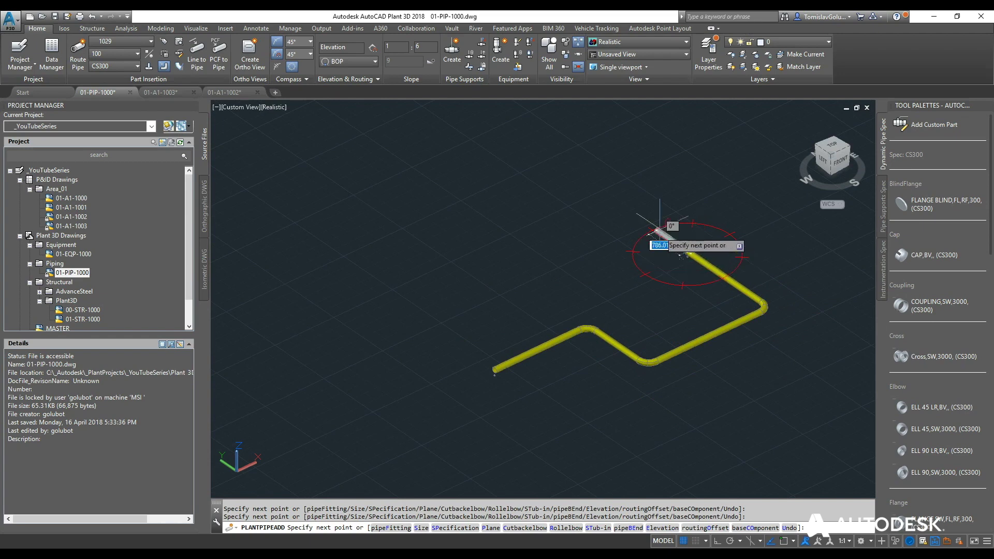
pyautogui.hotkey('ctrl', 'r')
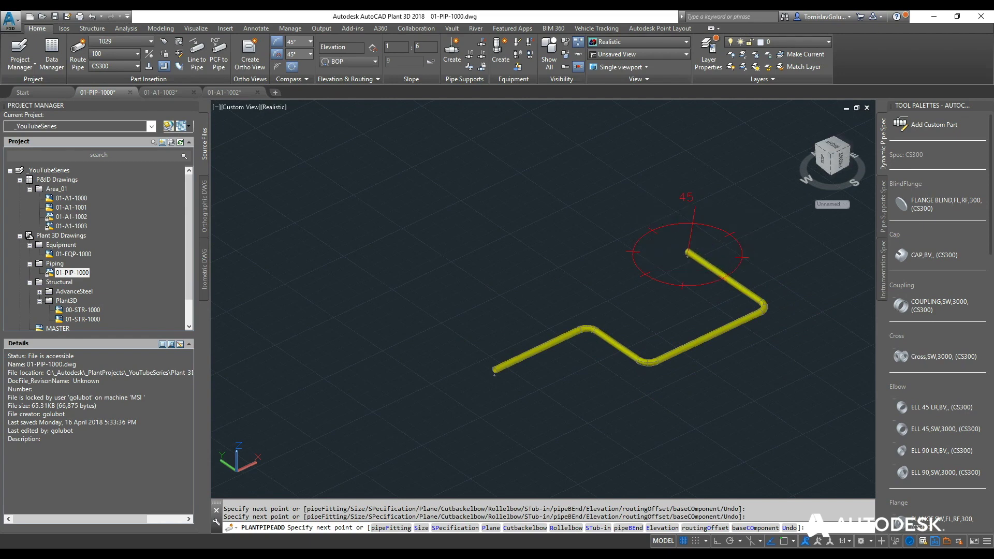
pyautogui.click(709, 190)
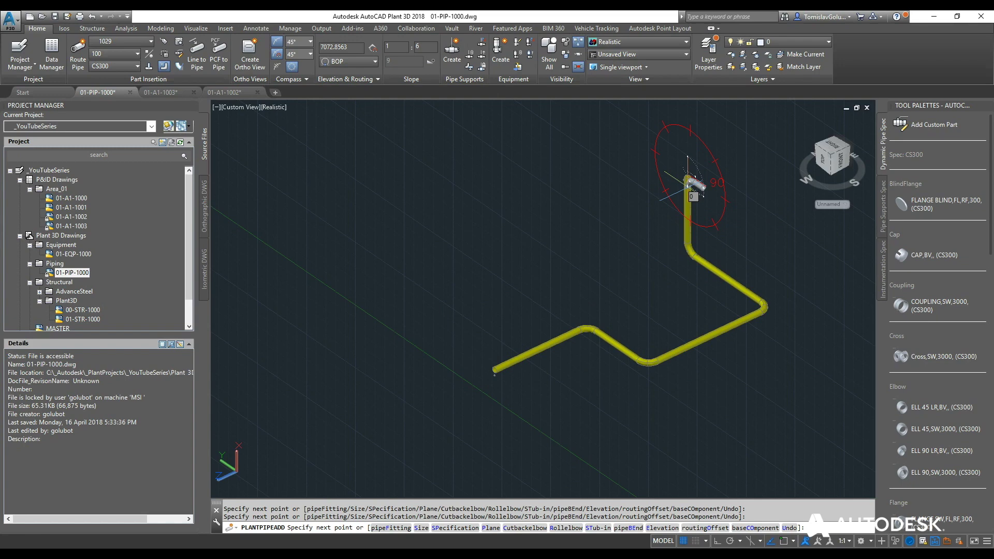
pyautogui.hotkey('alt', 'Tab')
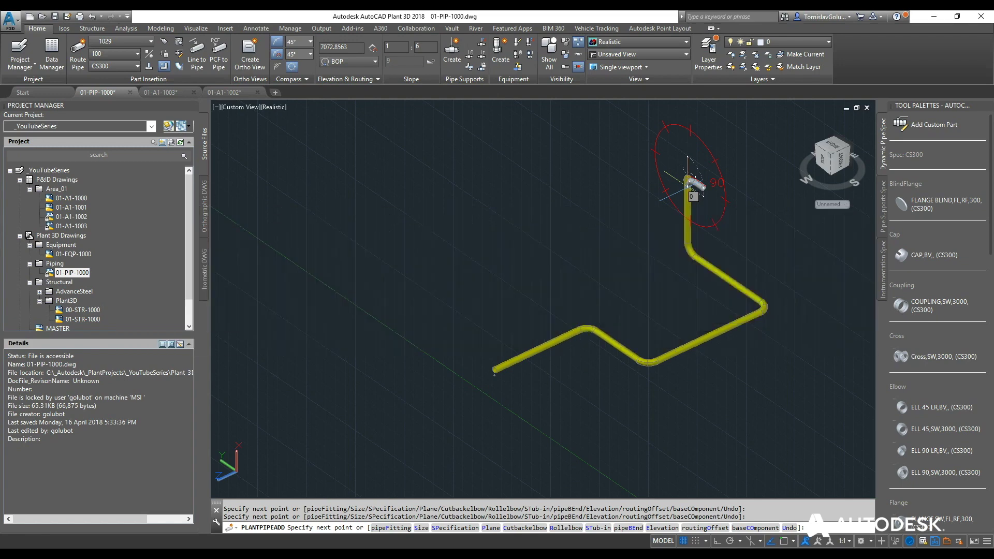